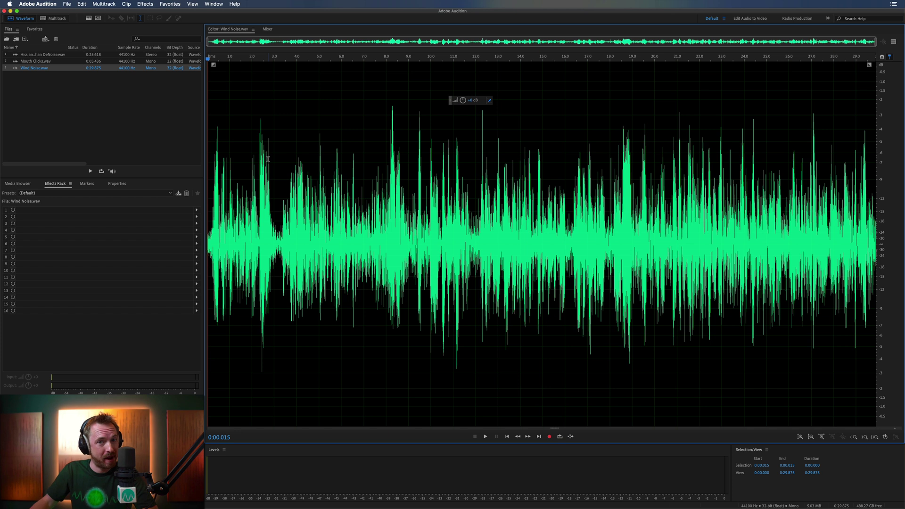
Play the opening seconds of Wind Noise.wav, then stop playback
{"action": "key", "text": "space"}
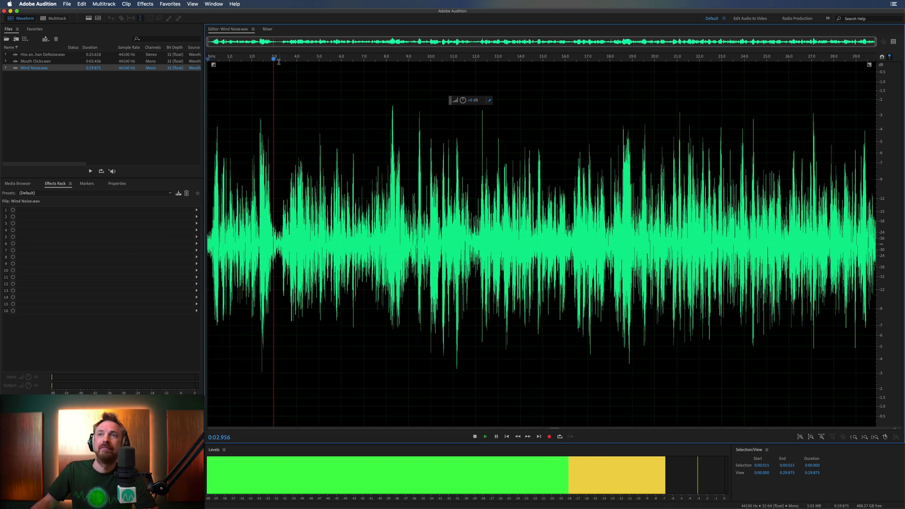
{"action": "key", "text": "space"}
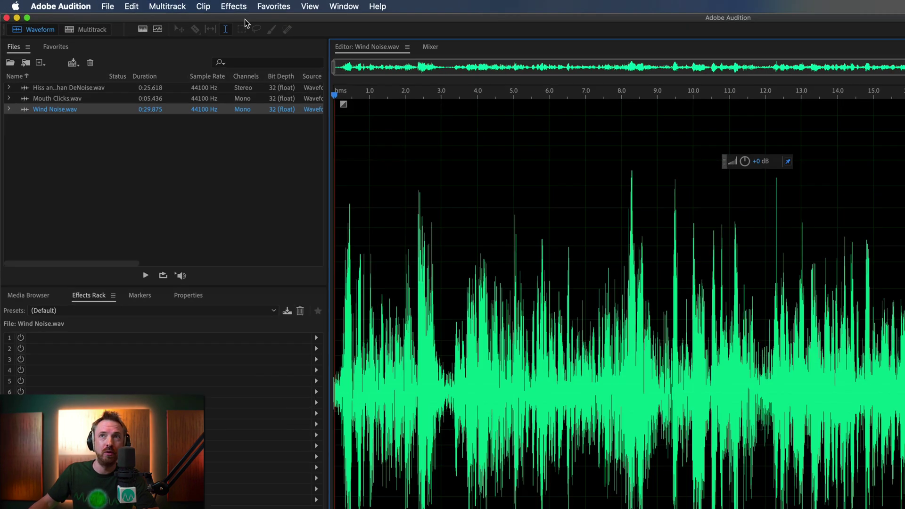
Open the Parametric Equalizer and reset it to the (Default) preset
{"action": "left_click", "coordinate": [146, 4]}
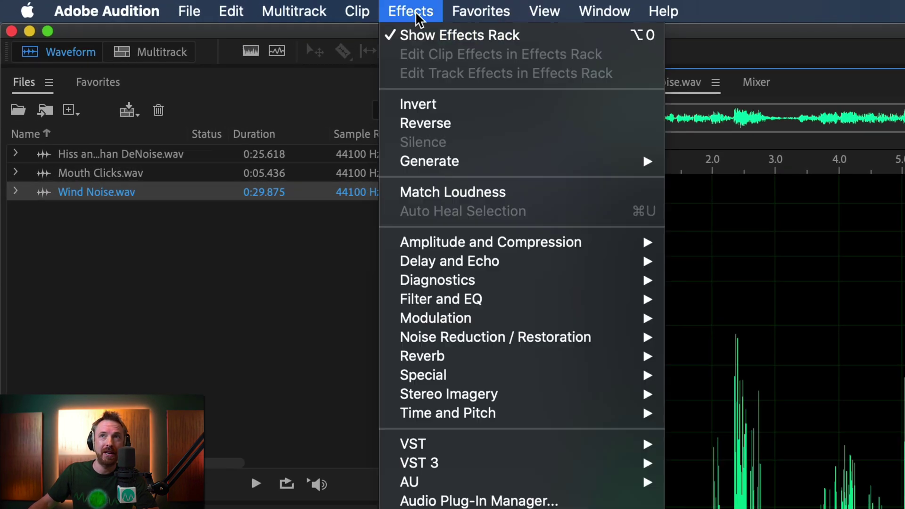
{"action": "mouse_move", "coordinate": [515, 297]}
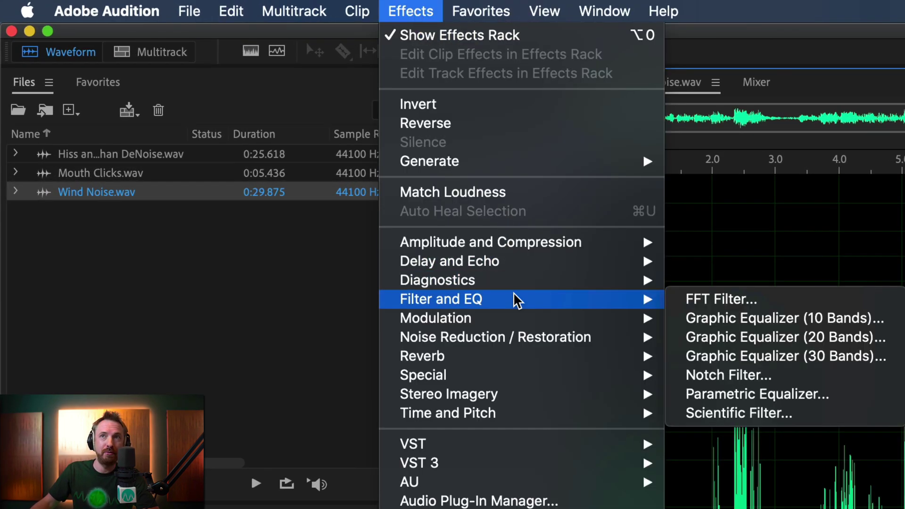
{"action": "left_click", "coordinate": [689, 395]}
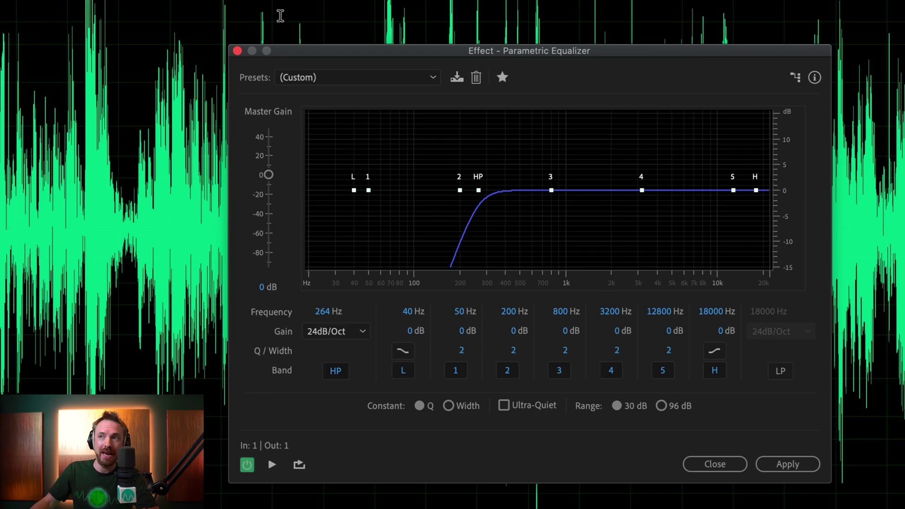
{"action": "left_click", "coordinate": [344, 81]}
{"action": "left_click", "coordinate": [337, 93]}
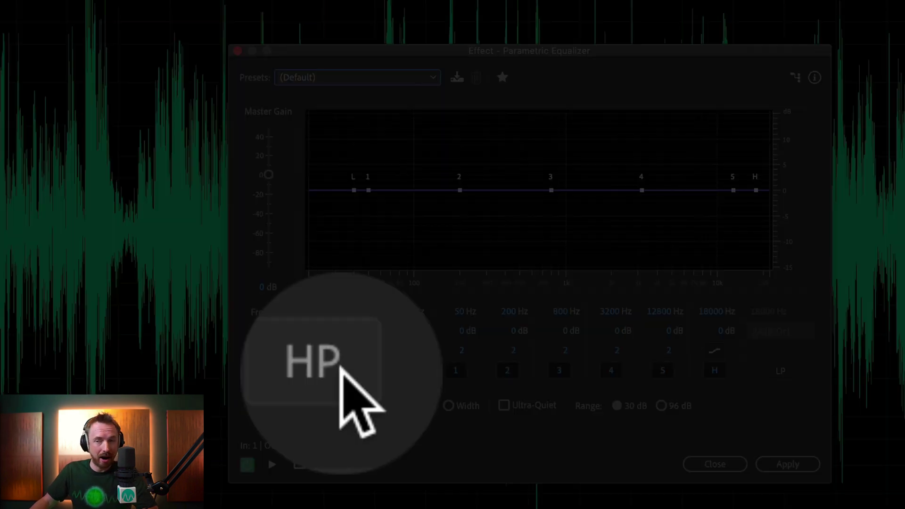
Enable the high-pass band and sweep its cutoff to 245 Hz while previewing
{"action": "left_click", "coordinate": [335, 371]}
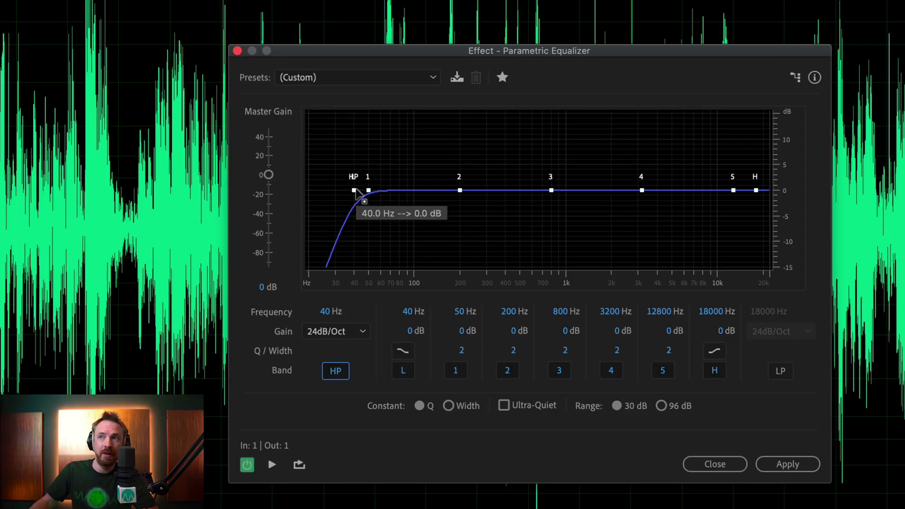
{"action": "left_click_drag", "start_coordinate": [358, 193], "coordinate": [406, 193]}
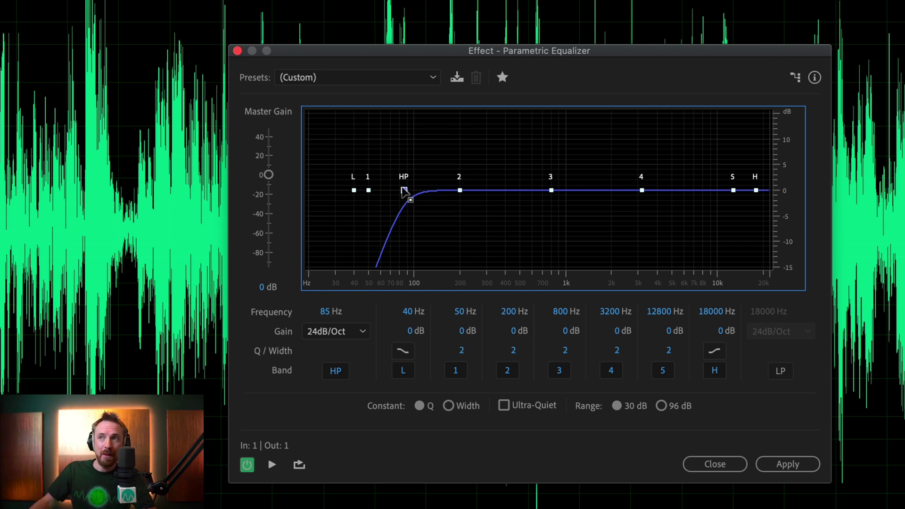
{"action": "left_click_drag", "start_coordinate": [405, 190], "coordinate": [320, 191]}
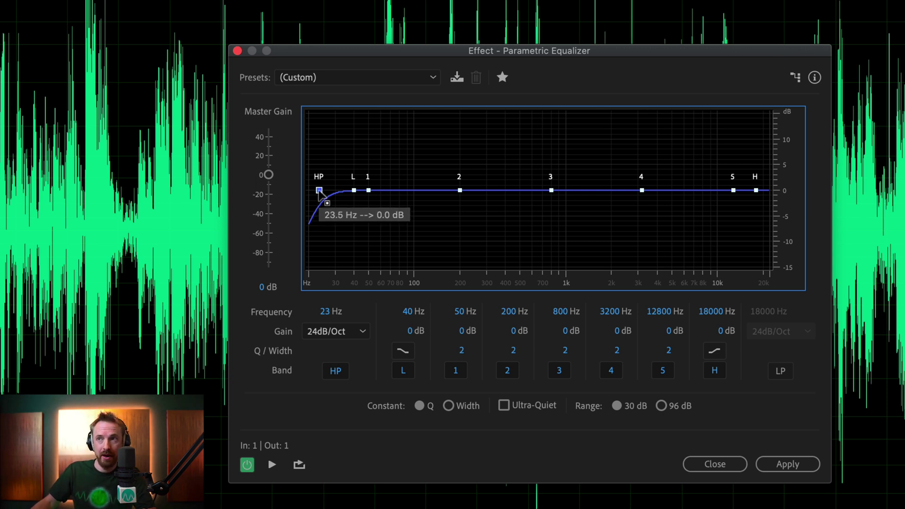
{"action": "key", "text": "space"}
{"action": "left_click_drag", "start_coordinate": [323, 193], "coordinate": [474, 190]}
{"action": "key", "text": "space"}
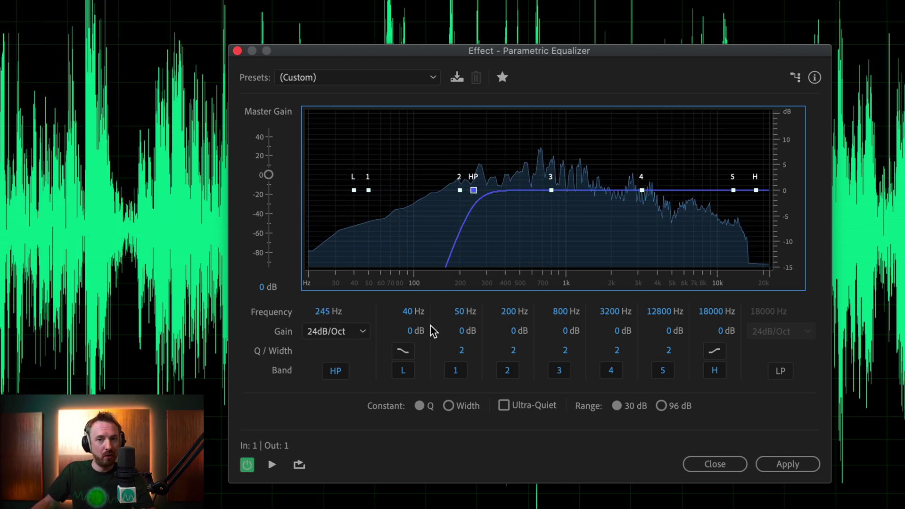
{"action": "key", "text": "space"}
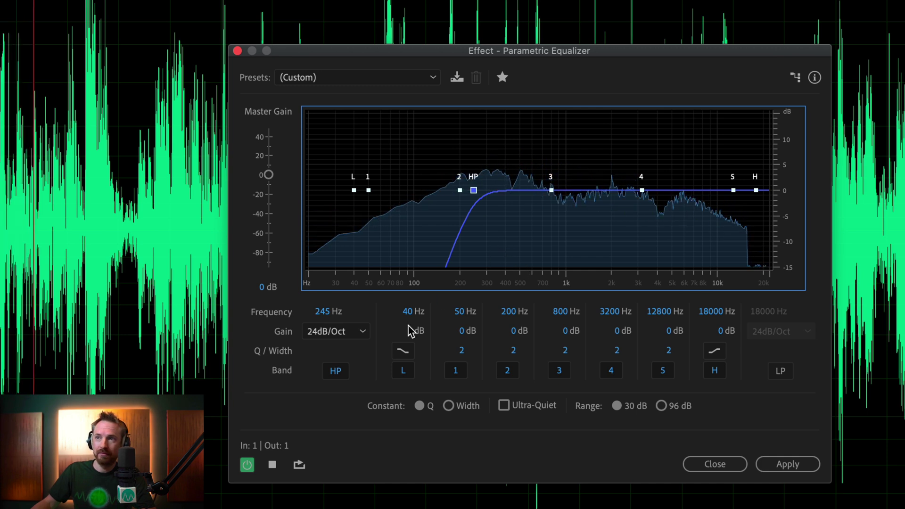
{"action": "key", "text": "space"}
Compare the preview with high-pass on and off, leaving the high-pass band switched off
{"action": "left_click", "coordinate": [340, 374]}
{"action": "key", "text": "space"}
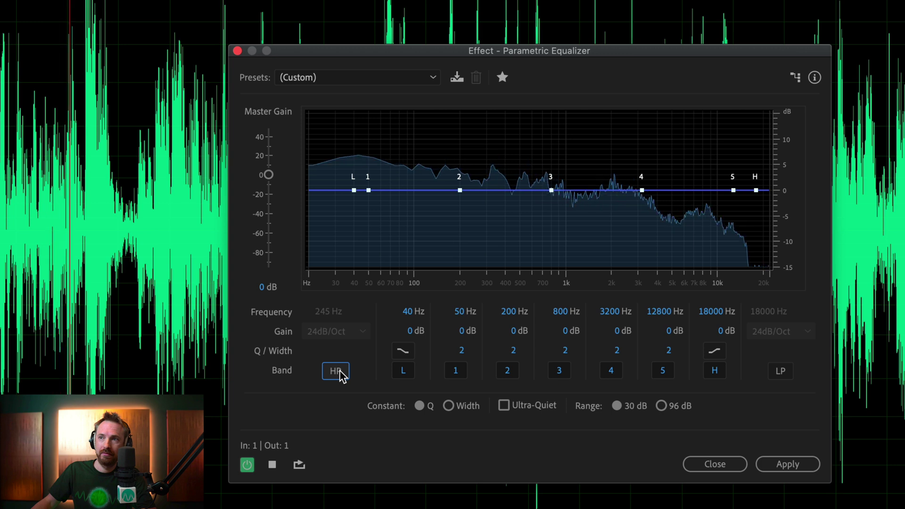
{"action": "left_click", "coordinate": [340, 374]}
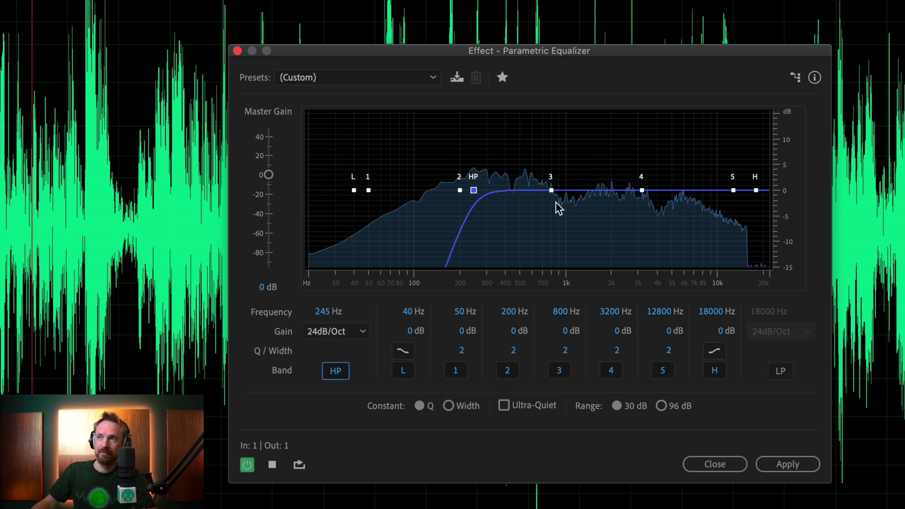
{"action": "key", "text": "space"}
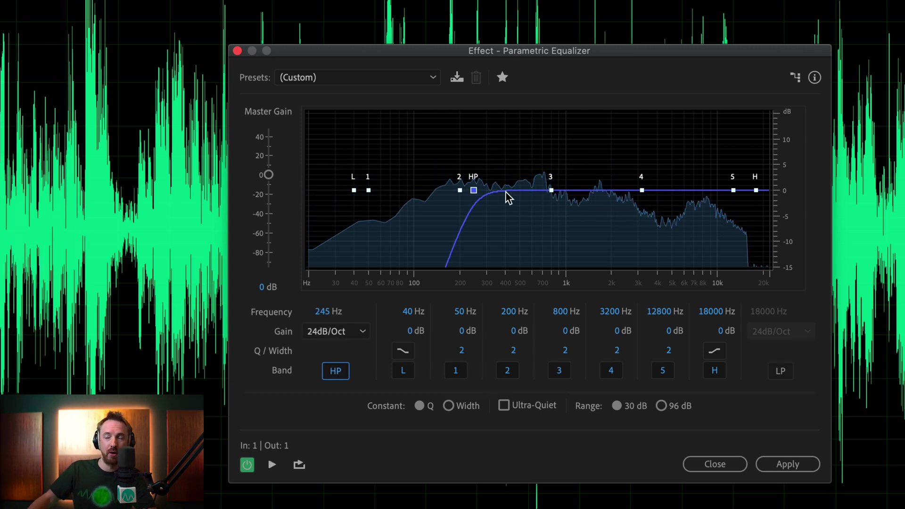
{"action": "left_click", "coordinate": [337, 374]}
Enable the low-pass band, move the H node to 437 Hz, lower the low-pass cutoff and preview
{"action": "left_click", "coordinate": [781, 371]}
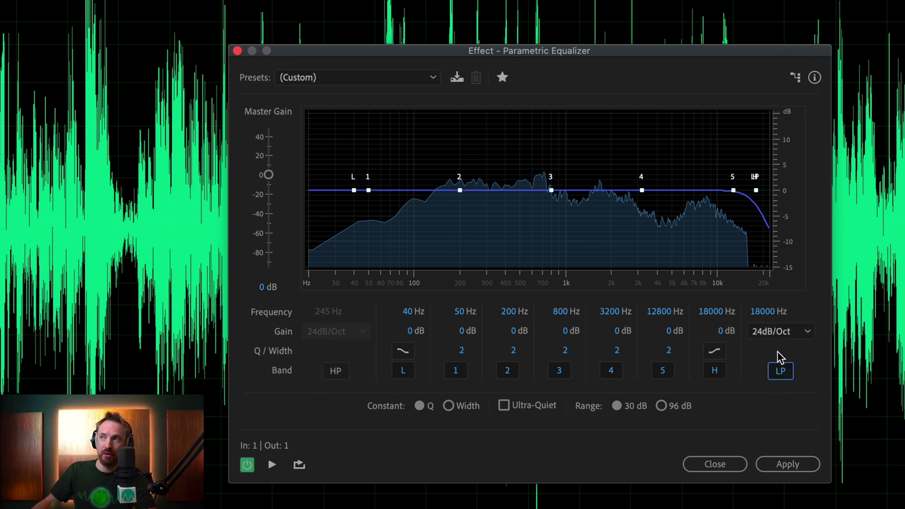
{"action": "left_click_drag", "start_coordinate": [756, 191], "coordinate": [511, 193]}
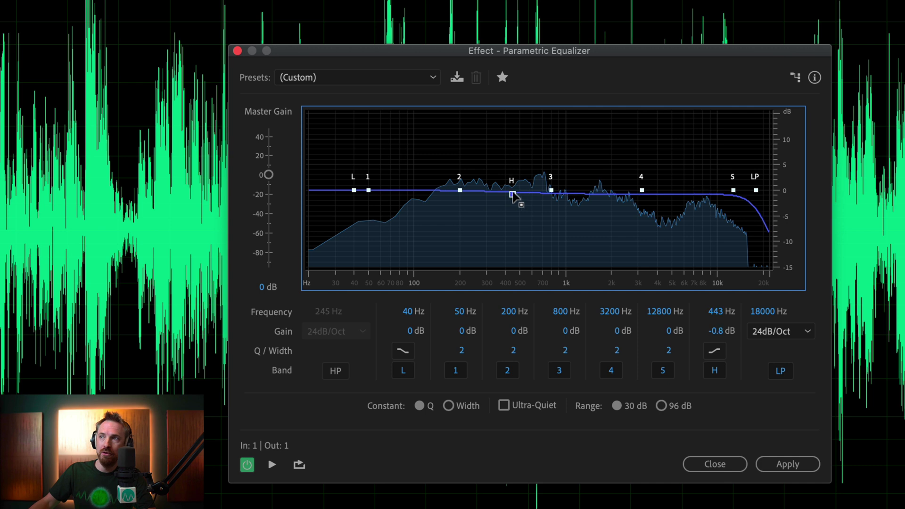
{"action": "left_click_drag", "start_coordinate": [755, 192], "coordinate": [447, 179]}
{"action": "key", "text": "space"}
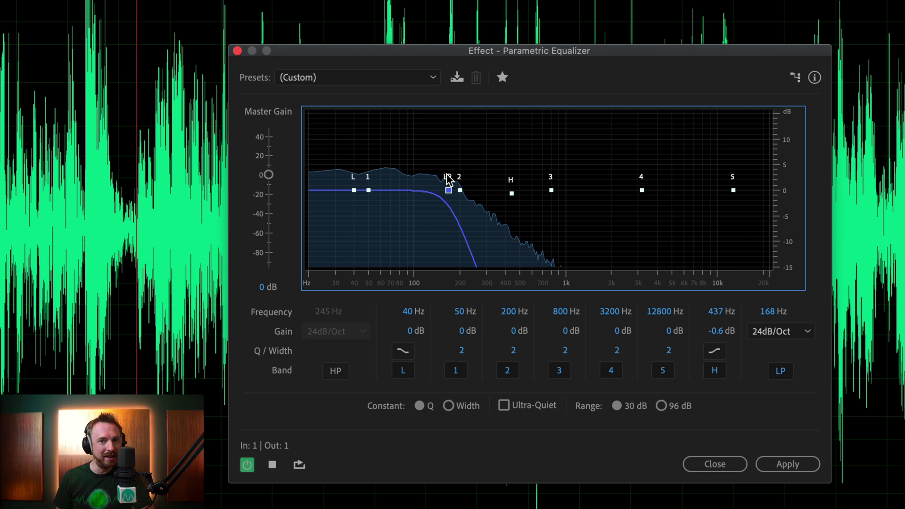
{"action": "key", "text": "space"}
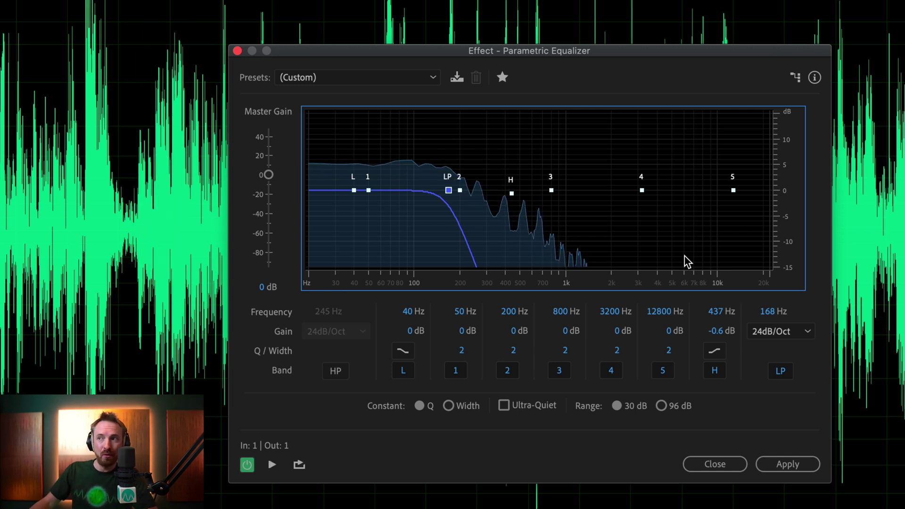
Preview with low-pass off and high-pass on at 245 Hz, then close the equalizer unapplied
{"action": "left_click", "coordinate": [780, 377]}
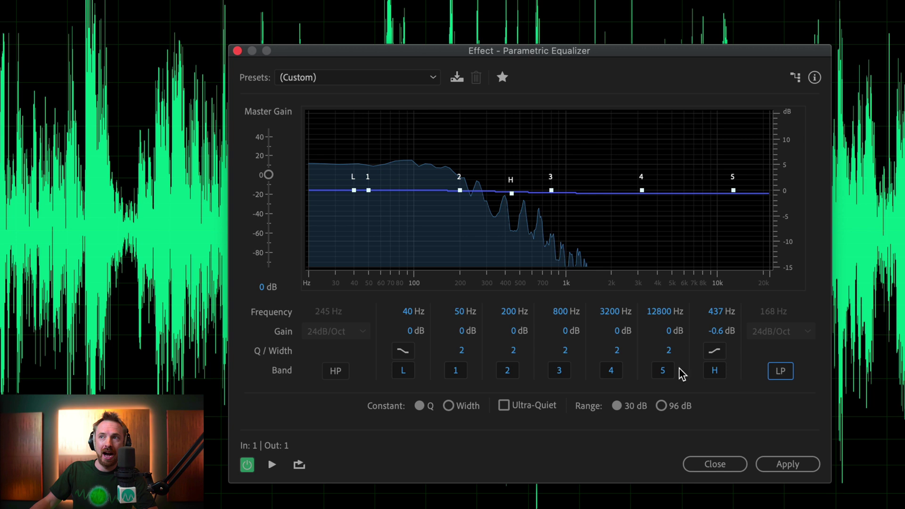
{"action": "left_click", "coordinate": [340, 372]}
{"action": "key", "text": "space"}
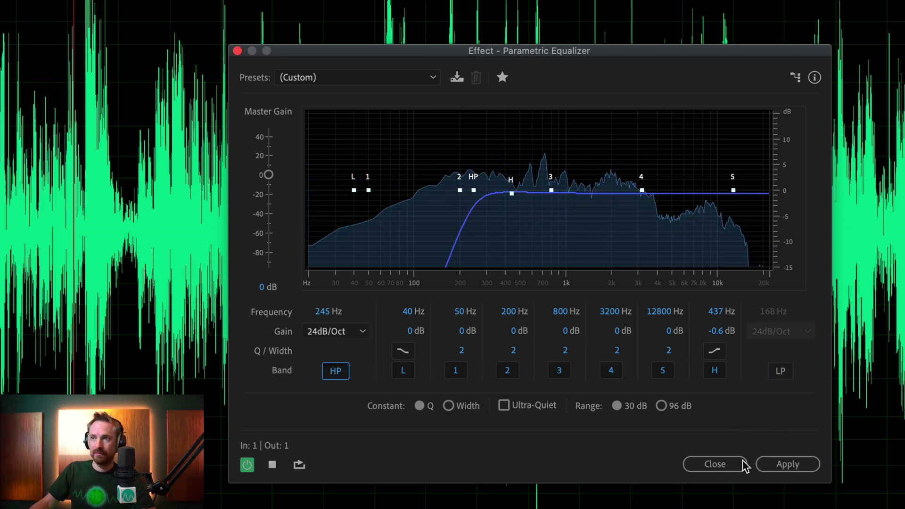
{"action": "key", "text": "space"}
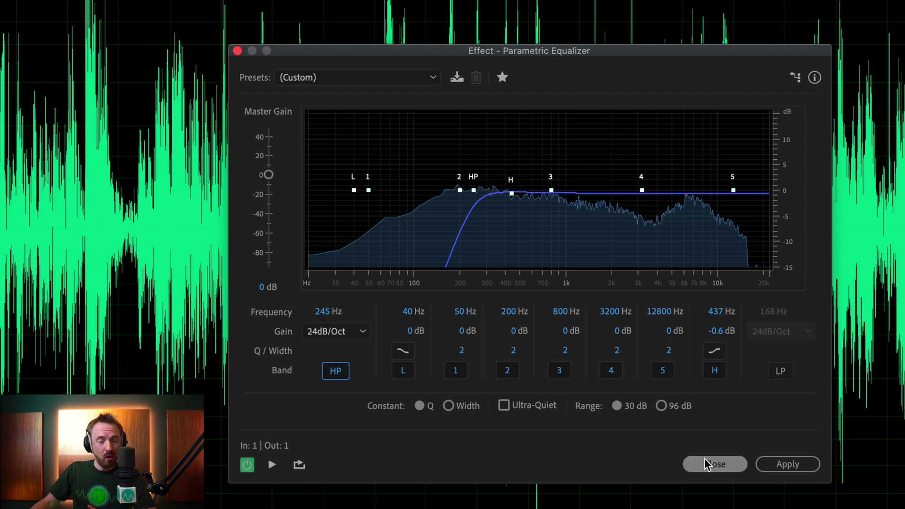
{"action": "left_click", "coordinate": [716, 464]}
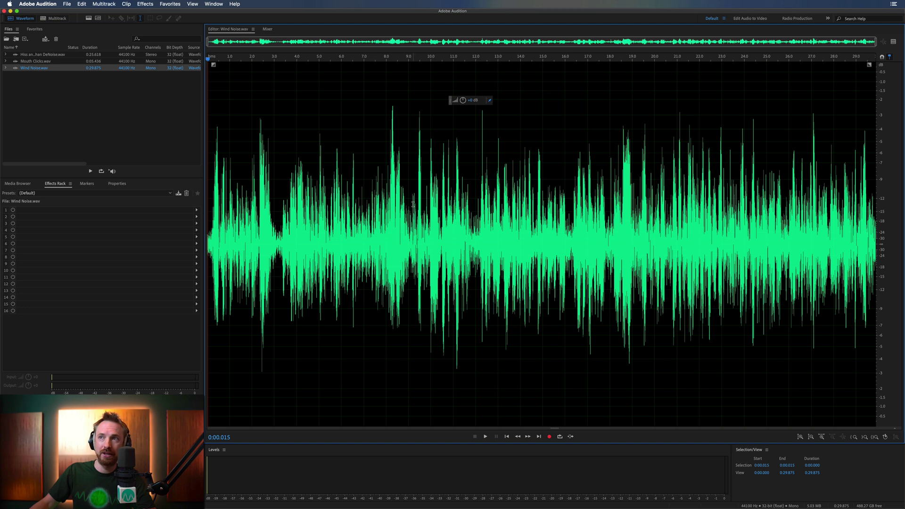
Paste a copy of the first 9.194 s at the file start and play the result
{"action": "left_click_drag", "start_coordinate": [414, 204], "coordinate": [65, 226]}
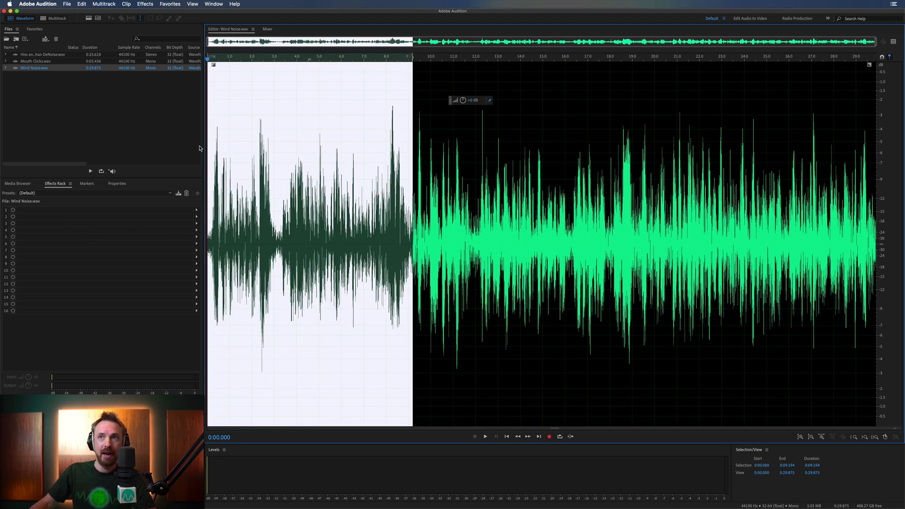
{"action": "left_click", "coordinate": [215, 148]}
{"action": "left_click", "coordinate": [208, 152]}
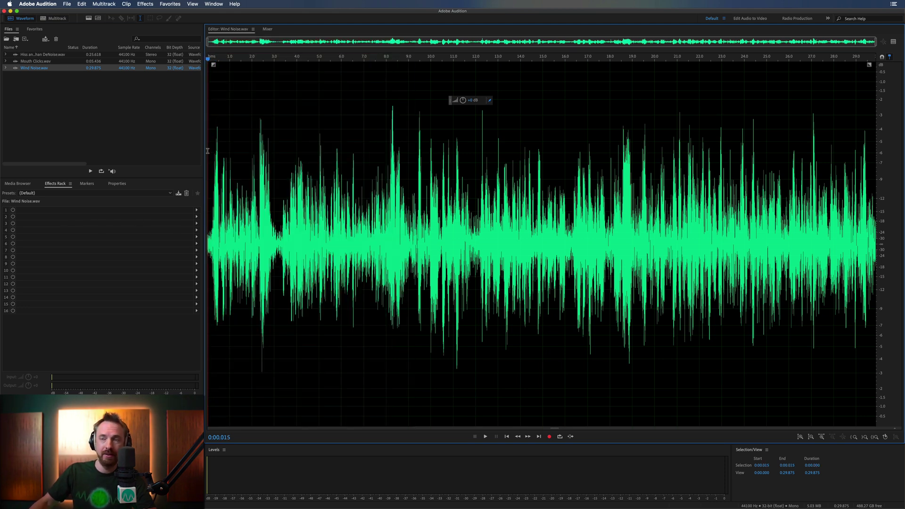
{"action": "key", "text": "super+v"}
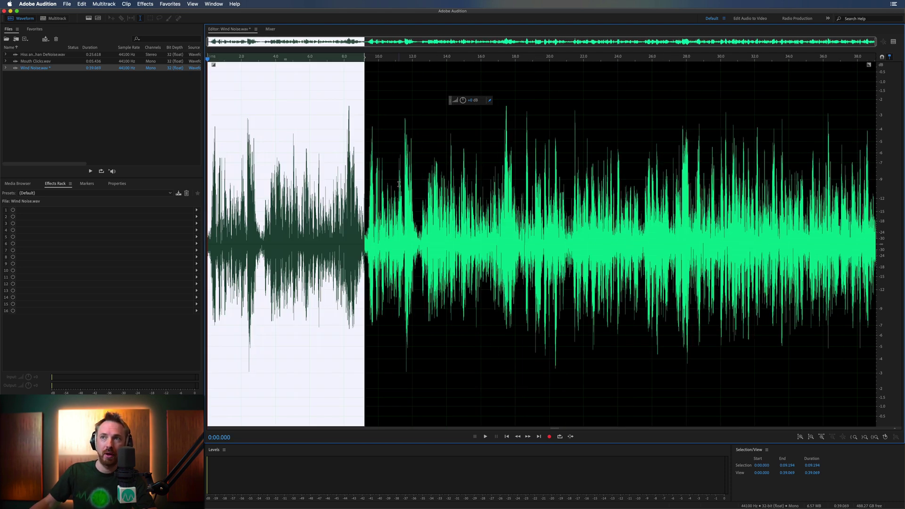
{"action": "key", "text": "space"}
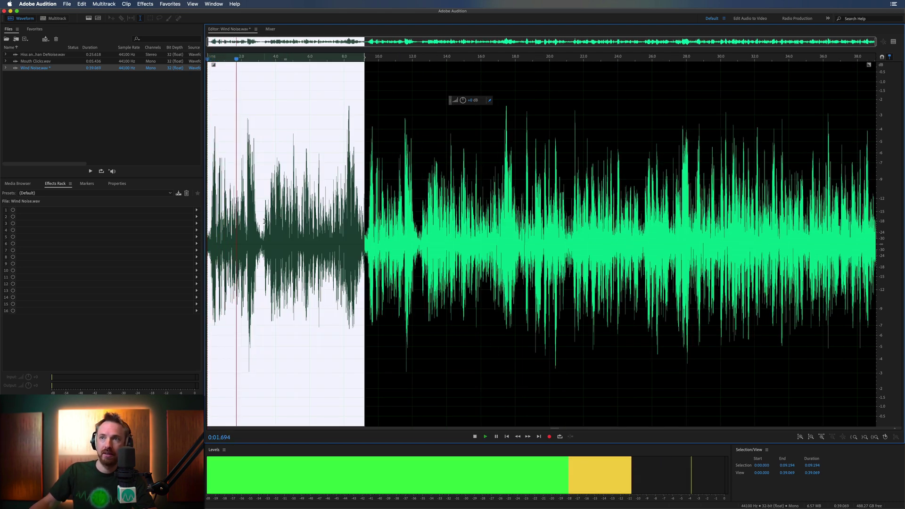
Delete the 3.161–9.214 s range, leaving Wind Noise.wav 33.016 s long
{"action": "left_click_drag", "start_coordinate": [261, 221], "coordinate": [365, 221]}
{"action": "key", "text": "Delete"}
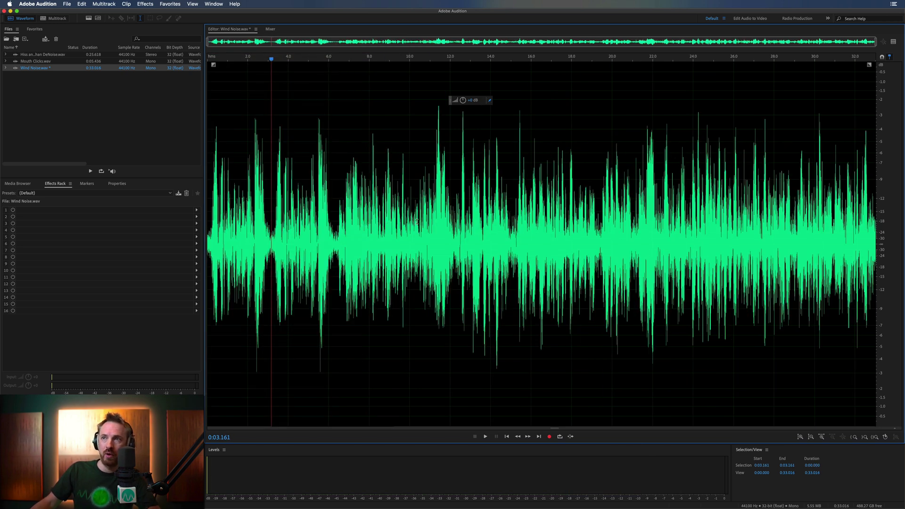
{"action": "left_click", "coordinate": [466, 188], "text": "shift"}
Apply the Parametric Equalizer with the high-pass band to the selected wind section
{"action": "left_click", "coordinate": [146, 4]}
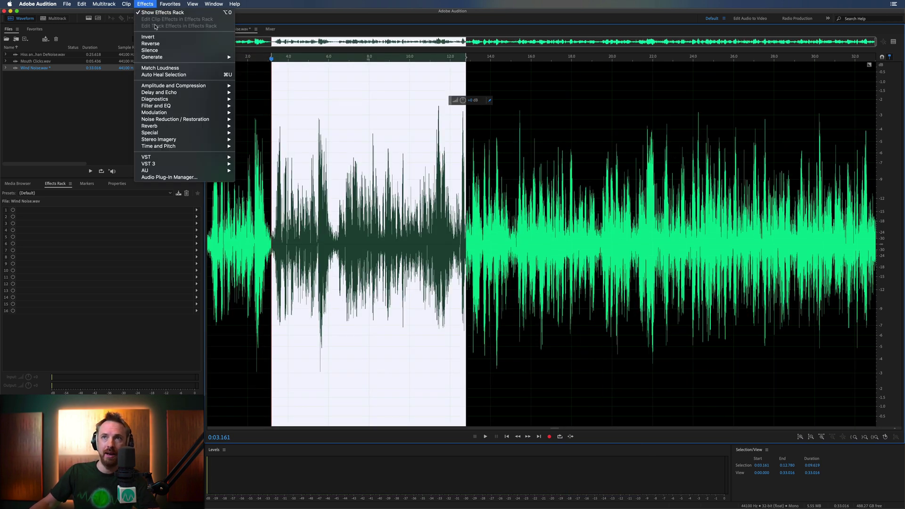
{"action": "mouse_move", "coordinate": [195, 108]}
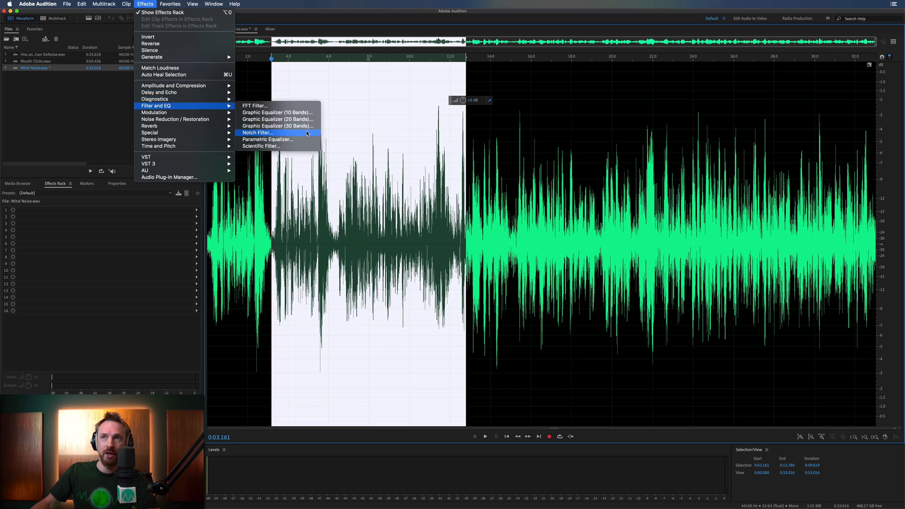
{"action": "left_click", "coordinate": [267, 140]}
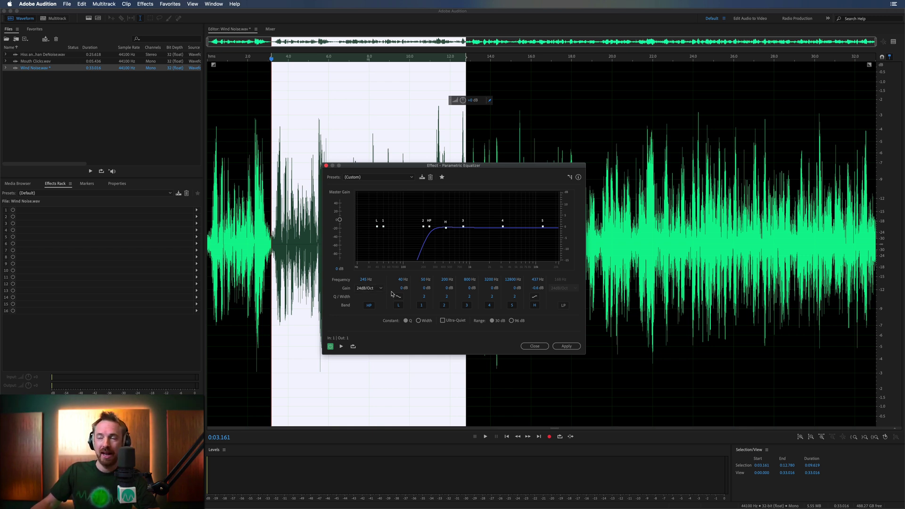
{"action": "left_click", "coordinate": [556, 347]}
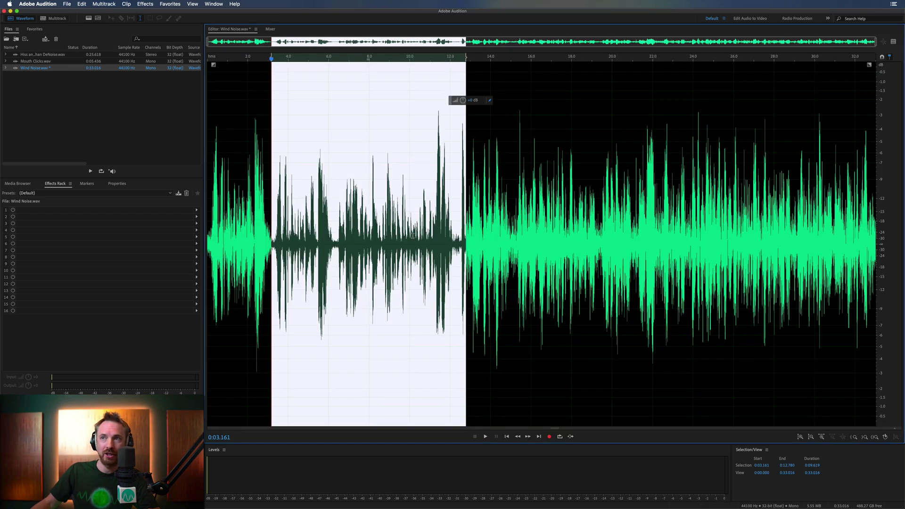
Play back the file from the start and reselect the wind-affected middle section
{"action": "key", "text": "space"}
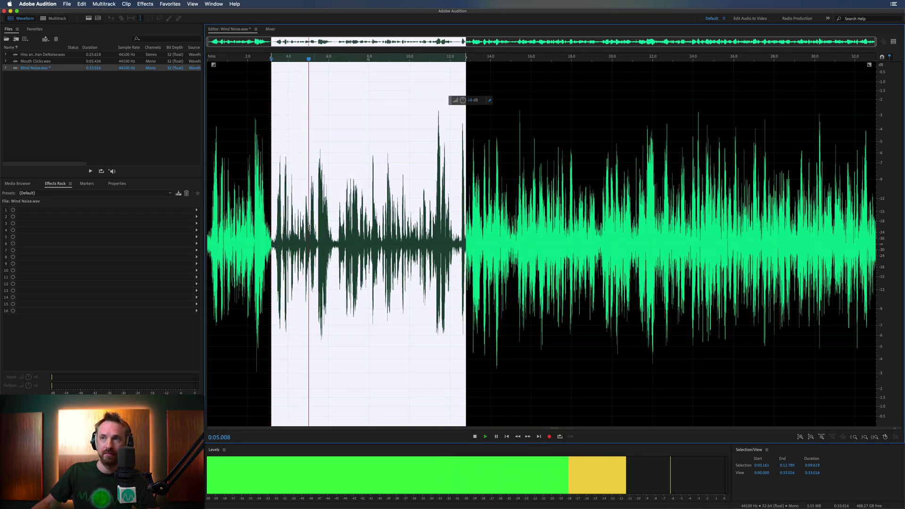
{"action": "key", "text": "space"}
{"action": "key", "text": "super+shift+a"}
{"action": "key", "text": "space"}
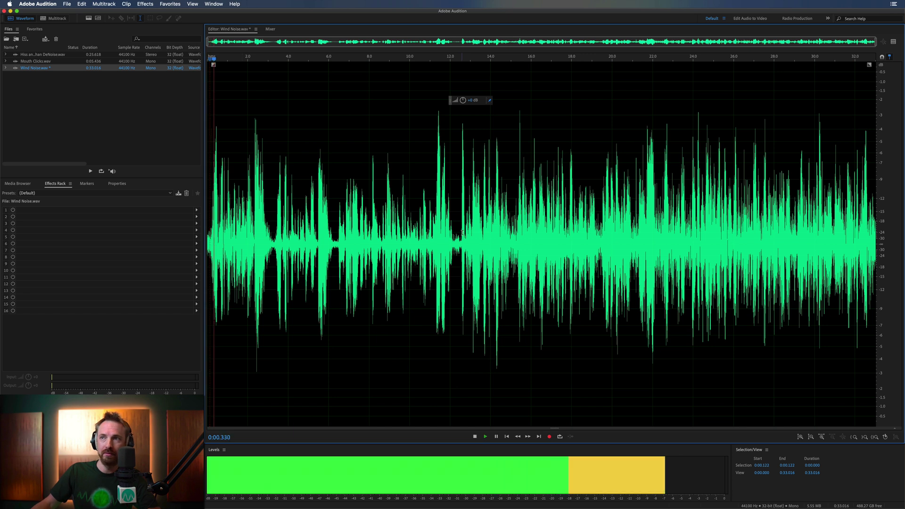
{"action": "left_click_drag", "start_coordinate": [460, 232], "coordinate": [271, 233]}
{"action": "key", "text": "space"}
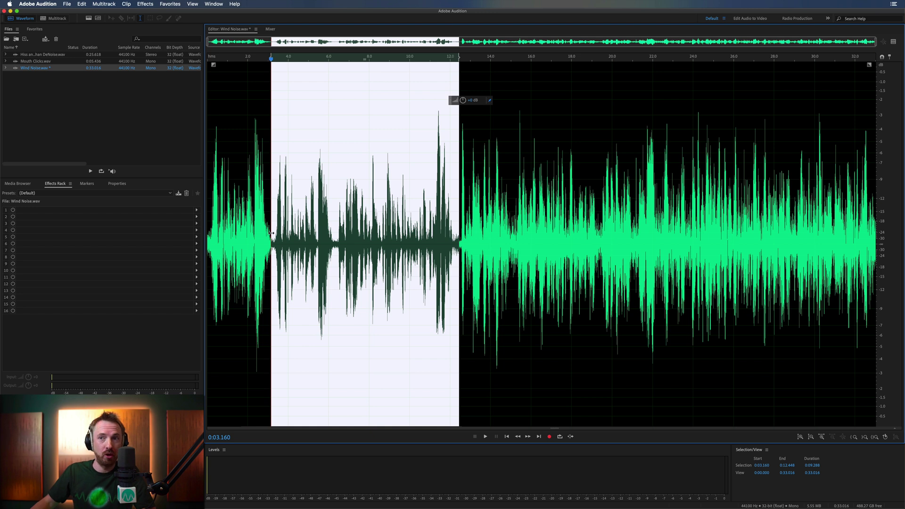
Open DeNoise and preview the section with Amount raised to about 32%
{"action": "left_click", "coordinate": [144, 4]}
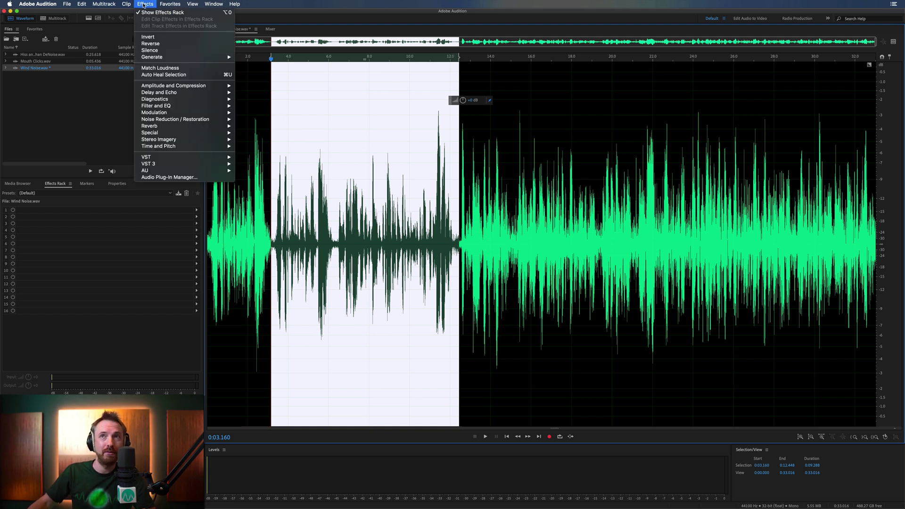
{"action": "mouse_move", "coordinate": [197, 121]}
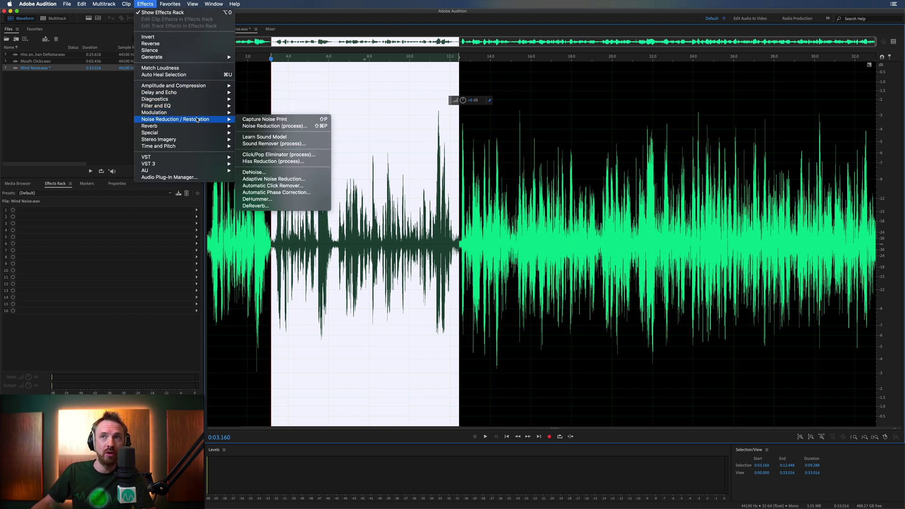
{"action": "left_click", "coordinate": [255, 172]}
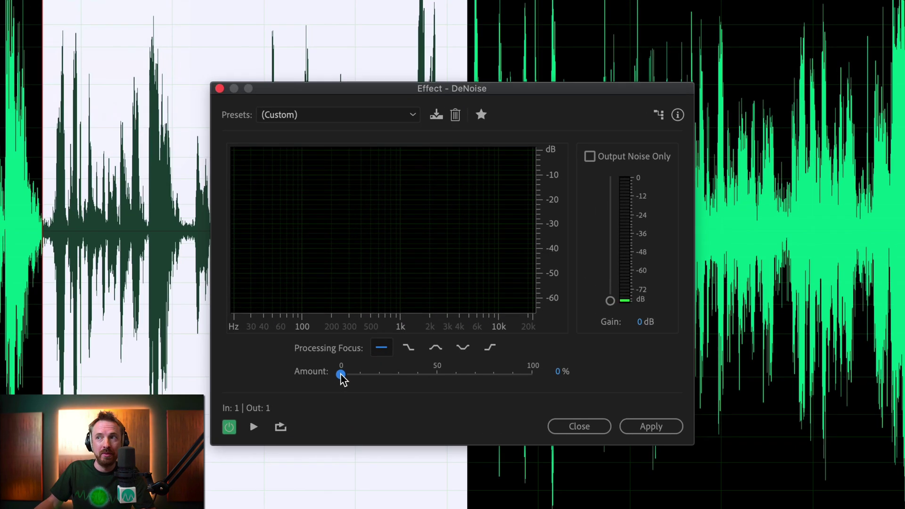
{"action": "left_click_drag", "start_coordinate": [403, 307], "coordinate": [378, 315]}
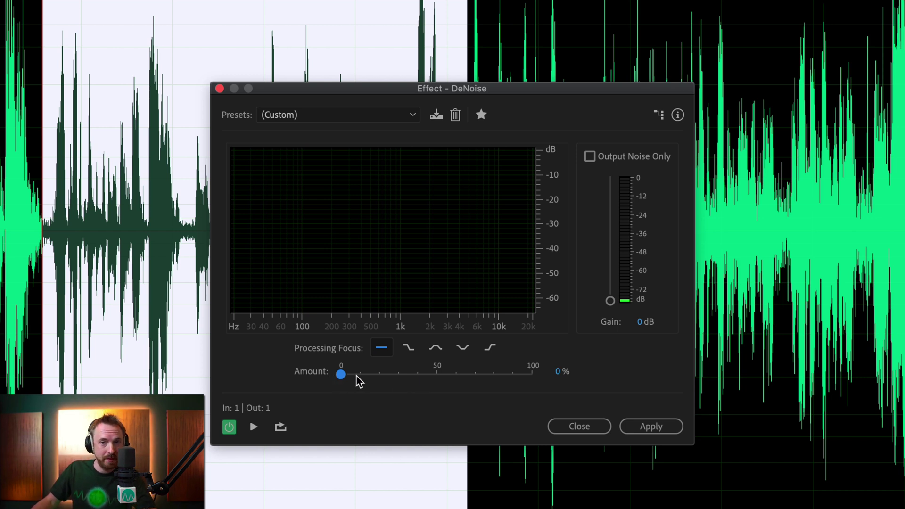
{"action": "key", "text": "space"}
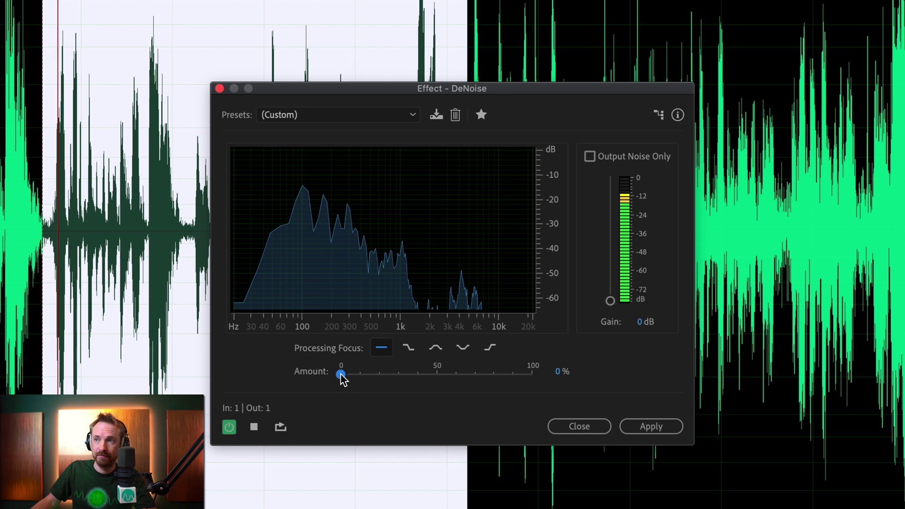
{"action": "left_click_drag", "start_coordinate": [340, 376], "coordinate": [420, 376]}
{"action": "key", "text": "space"}
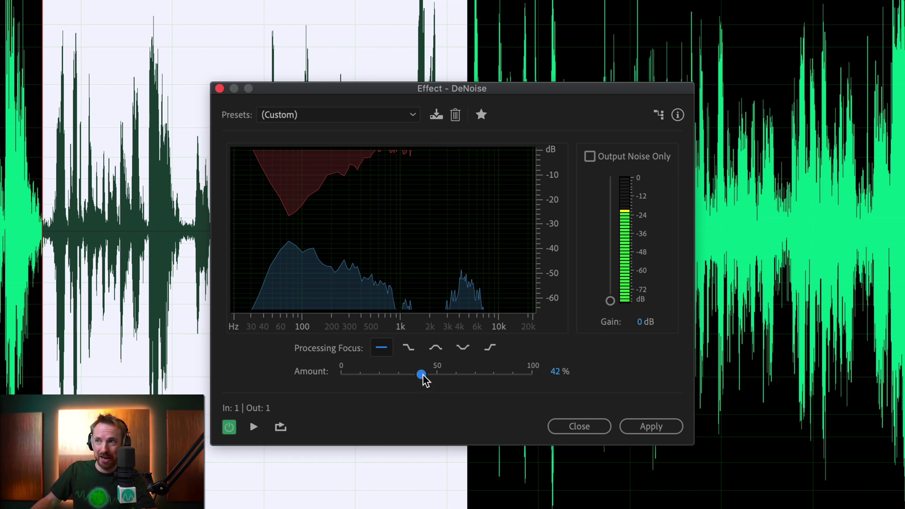
Preview Amount from full strength down to near zero, then apply DeNoise at 32%
{"action": "key", "text": "space"}
{"action": "left_click_drag", "start_coordinate": [423, 379], "coordinate": [538, 376]}
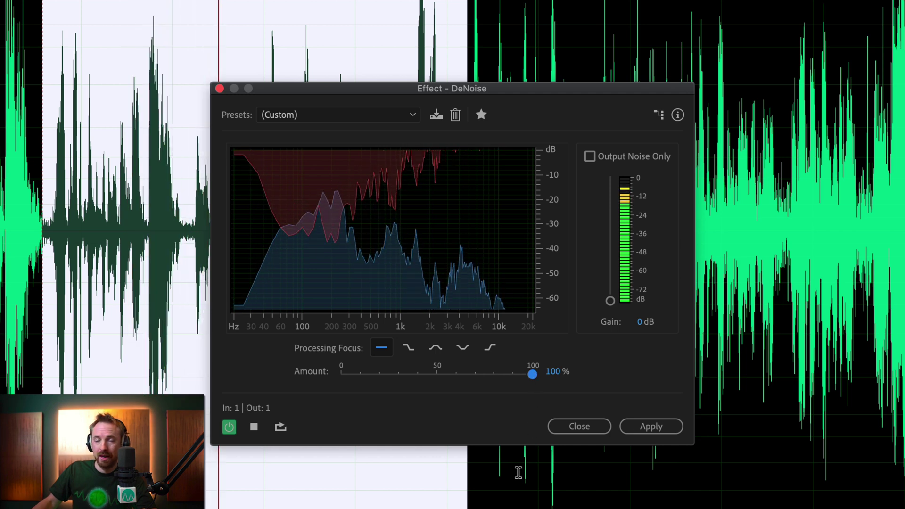
{"action": "key", "text": "space"}
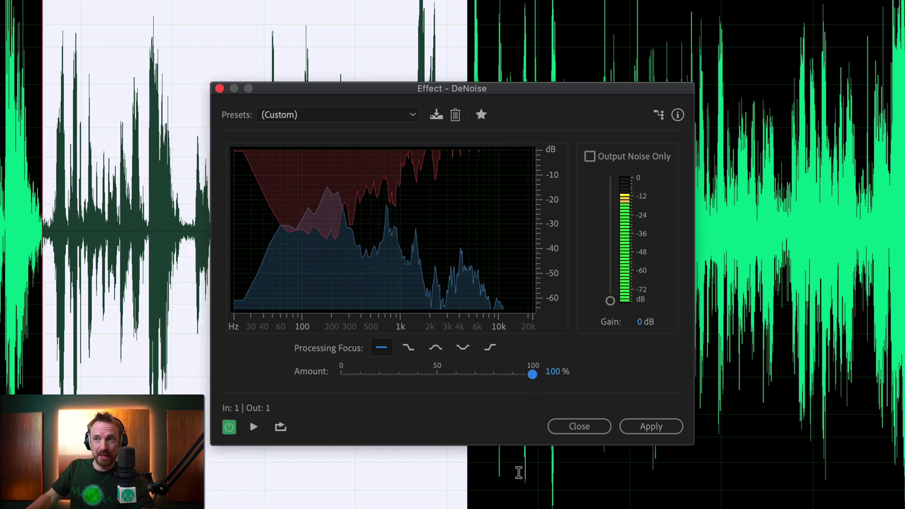
{"action": "left_click_drag", "start_coordinate": [434, 381], "coordinate": [348, 379]}
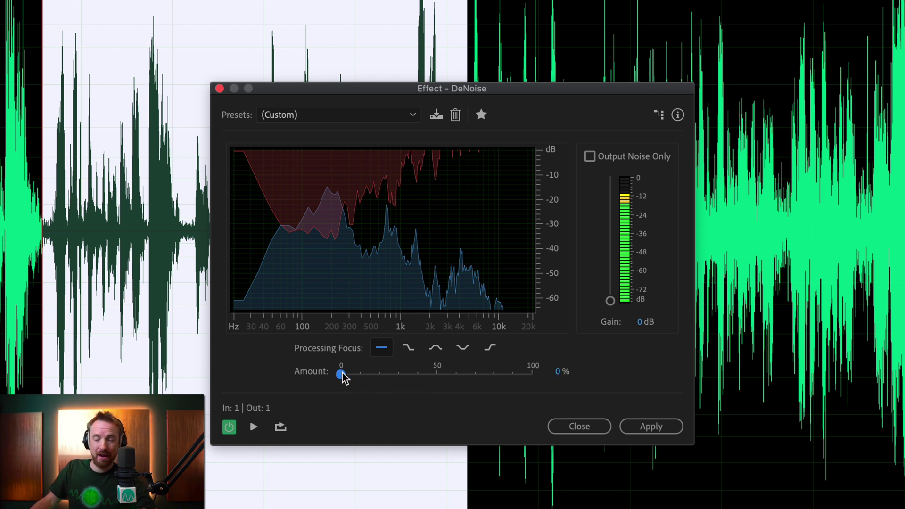
{"action": "key", "text": "space"}
{"action": "left_click_drag", "start_coordinate": [343, 377], "coordinate": [404, 378]}
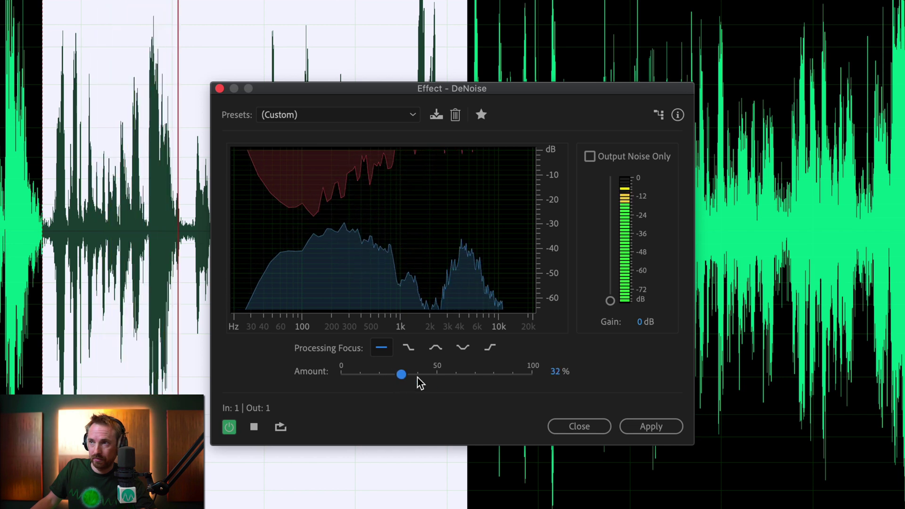
{"action": "key", "text": "space"}
{"action": "left_click", "coordinate": [643, 426]}
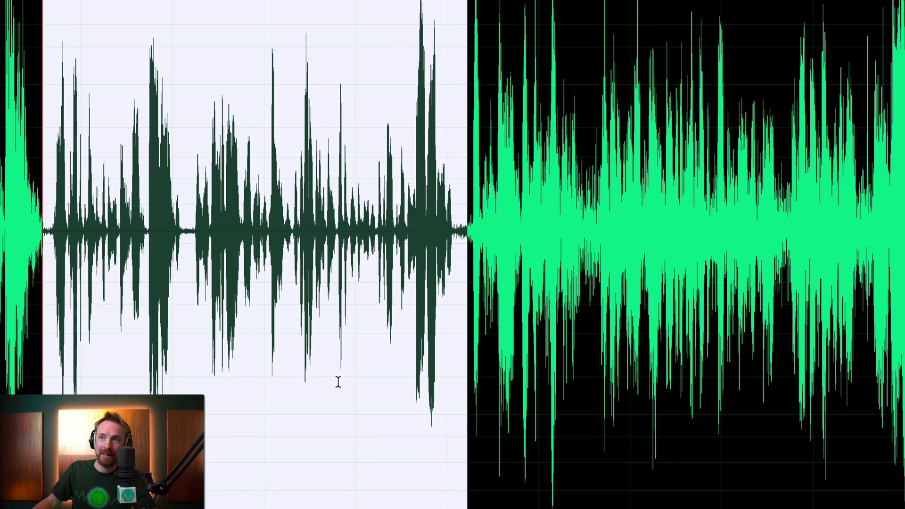
{"action": "key", "text": "space"}
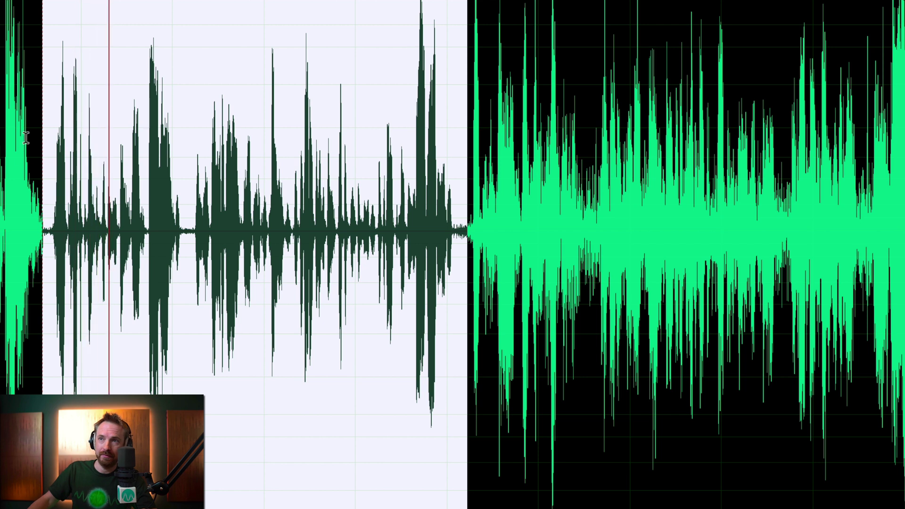
{"action": "key", "text": "space"}
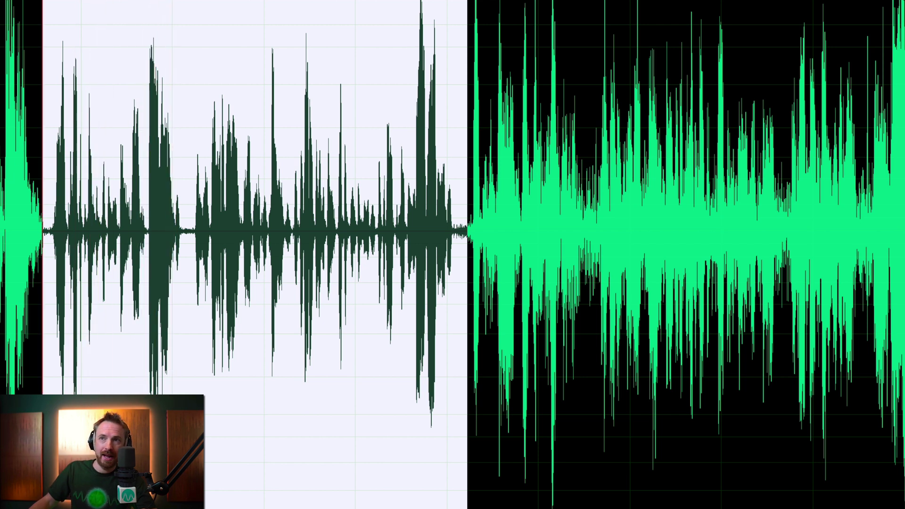
{"action": "key", "text": "ctrl+shift+a"}
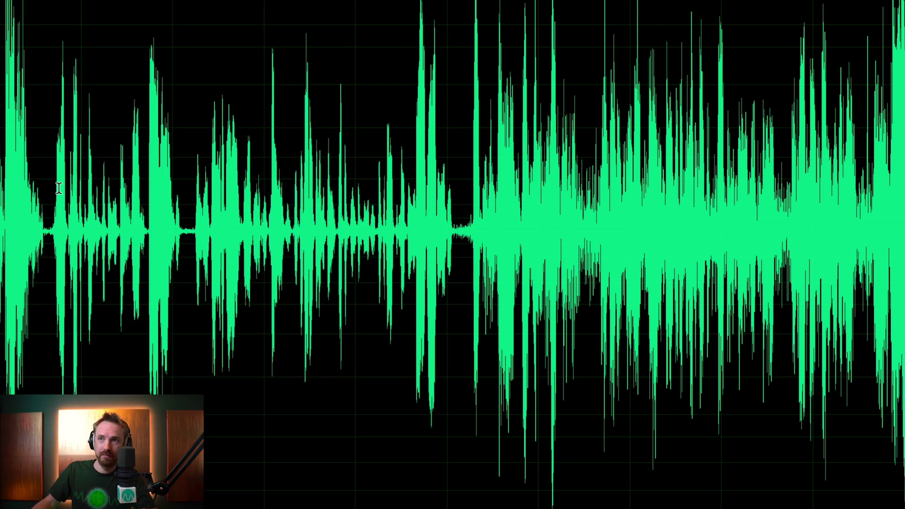
{"action": "key", "text": "space"}
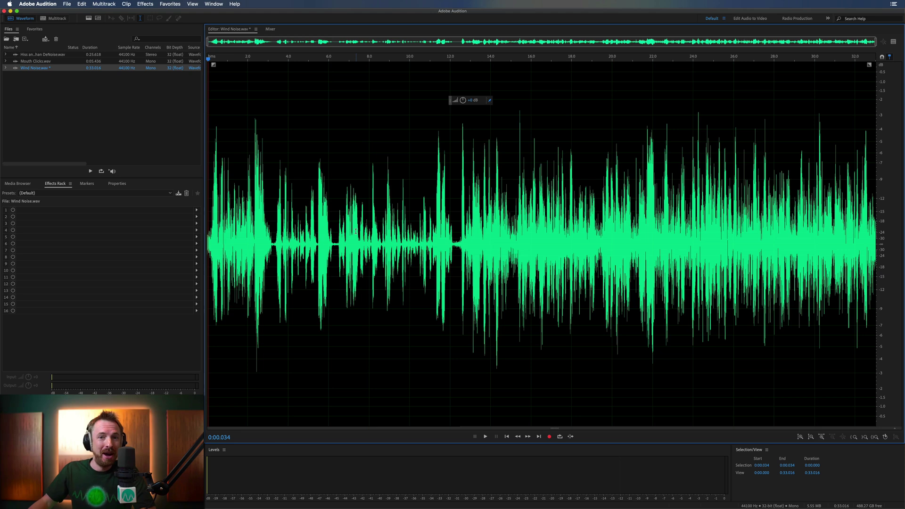
Open Mouth Clicks.wav and play it, auditioning around 2.1 s and 5.1 s
{"action": "double_click", "coordinate": [47, 62]}
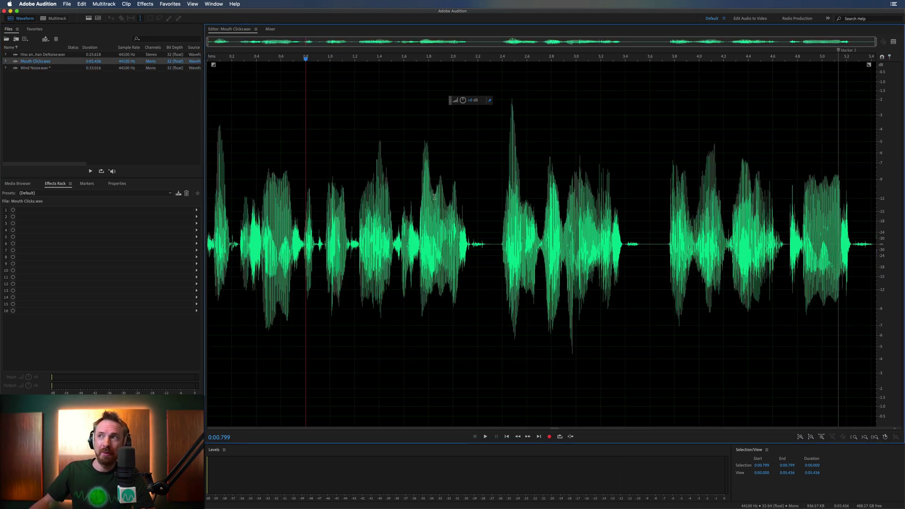
{"action": "key", "text": "space"}
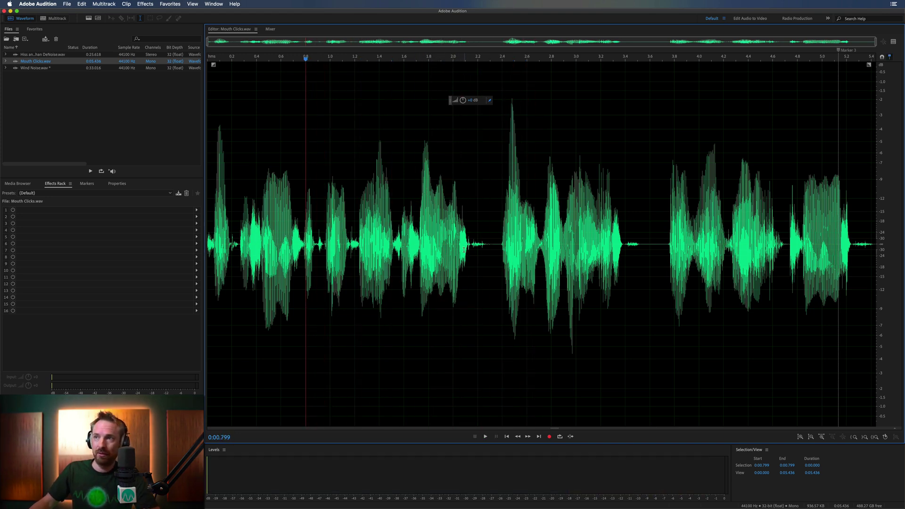
{"action": "left_click_drag", "start_coordinate": [463, 243], "coordinate": [488, 243]}
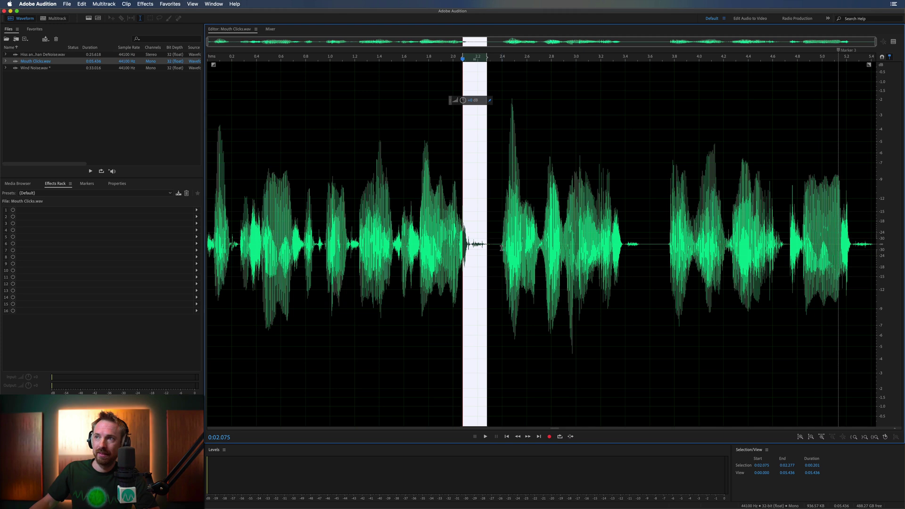
{"action": "left_click", "coordinate": [502, 245]}
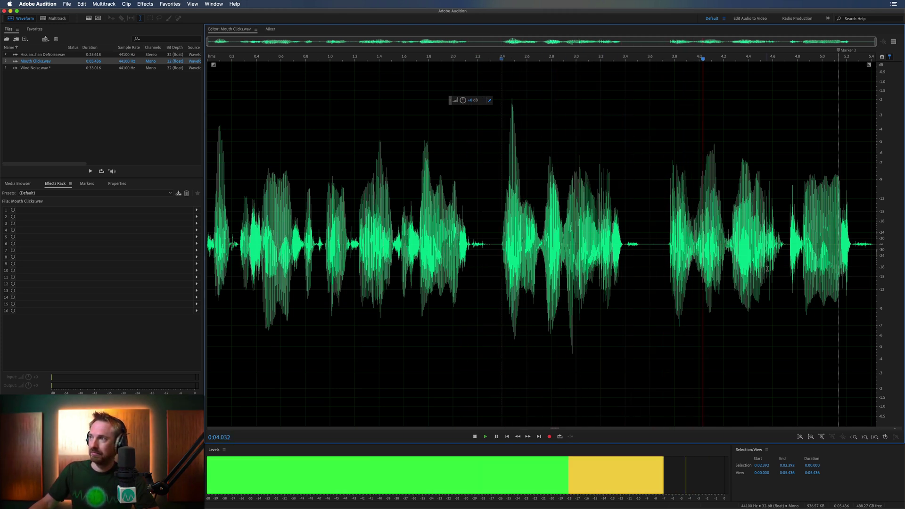
{"action": "left_click", "coordinate": [835, 260]}
{"action": "key", "text": "space"}
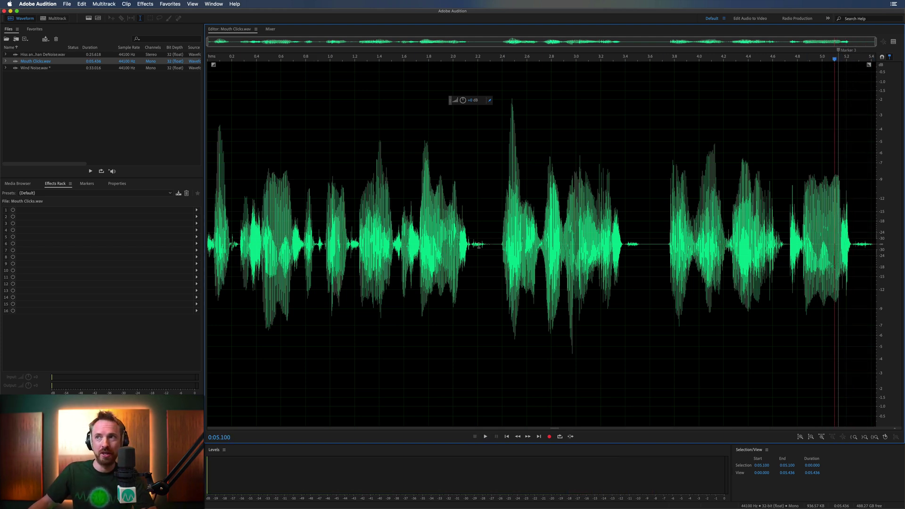
Audition the short pauses near 2.1 s and the end, then select the whole 0:00.000–0:05.436 waveform
{"action": "left_click_drag", "start_coordinate": [466, 245], "coordinate": [485, 246]}
{"action": "key", "text": "space"}
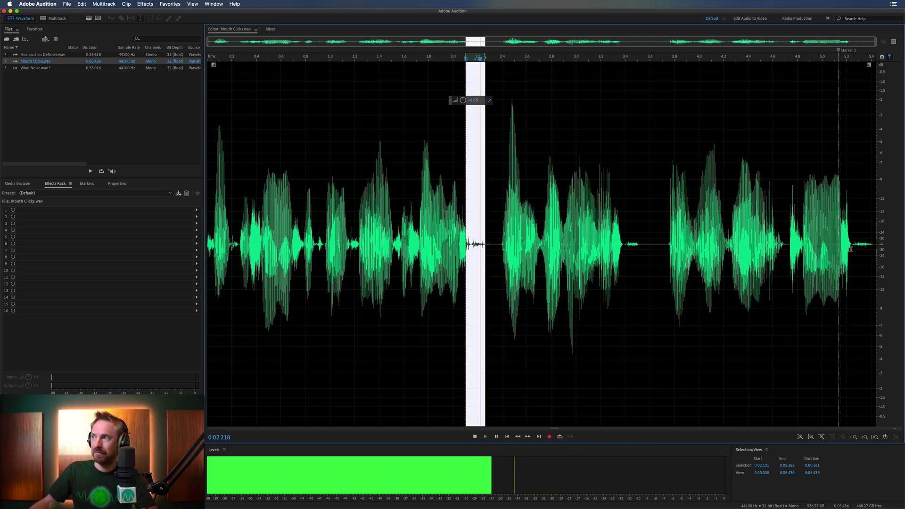
{"action": "left_click_drag", "start_coordinate": [847, 249], "coordinate": [875, 248]}
{"action": "key", "text": "space"}
{"action": "left_click", "coordinate": [842, 249]}
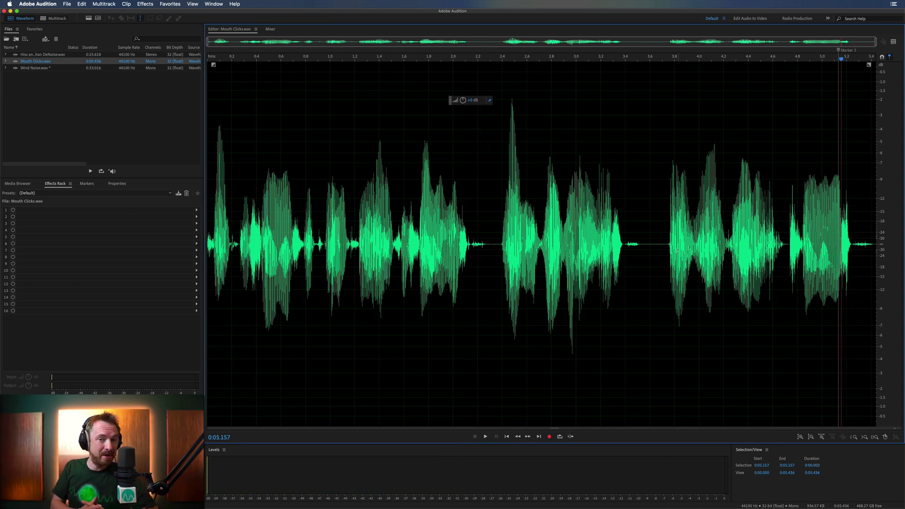
{"action": "left_click_drag", "start_coordinate": [456, 236], "coordinate": [459, 245]}
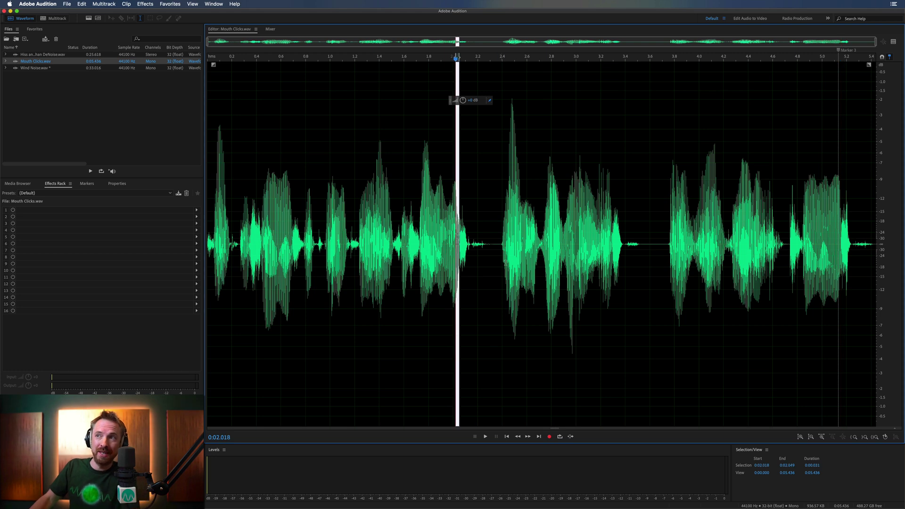
{"action": "left_click", "coordinate": [557, 314]}
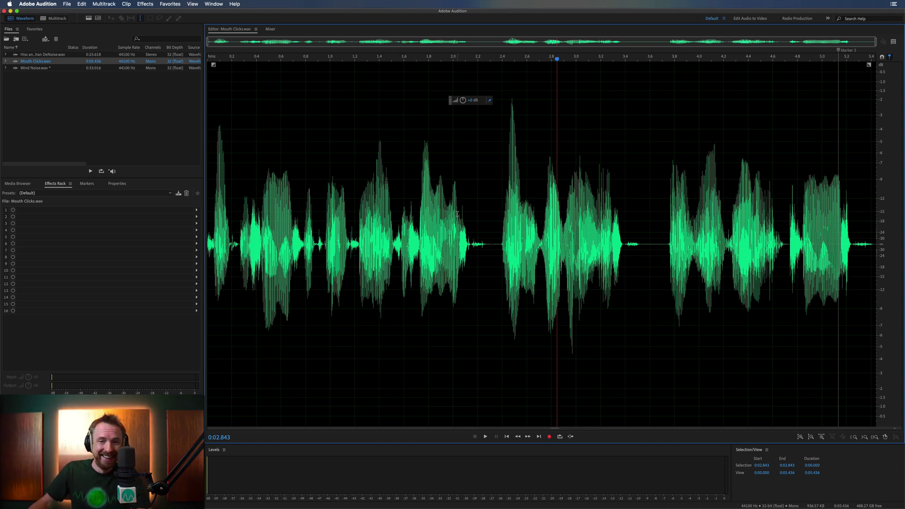
{"action": "key", "text": "super+a"}
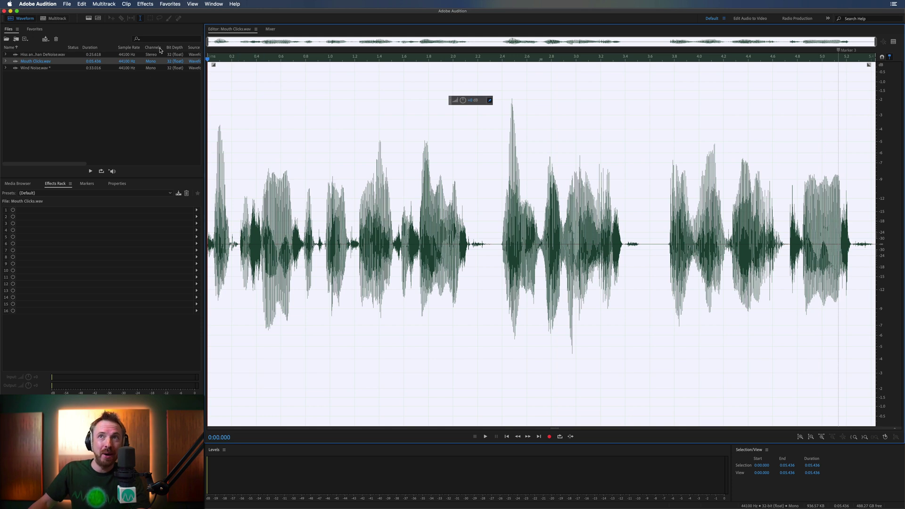
{"action": "left_click", "coordinate": [148, 4]}
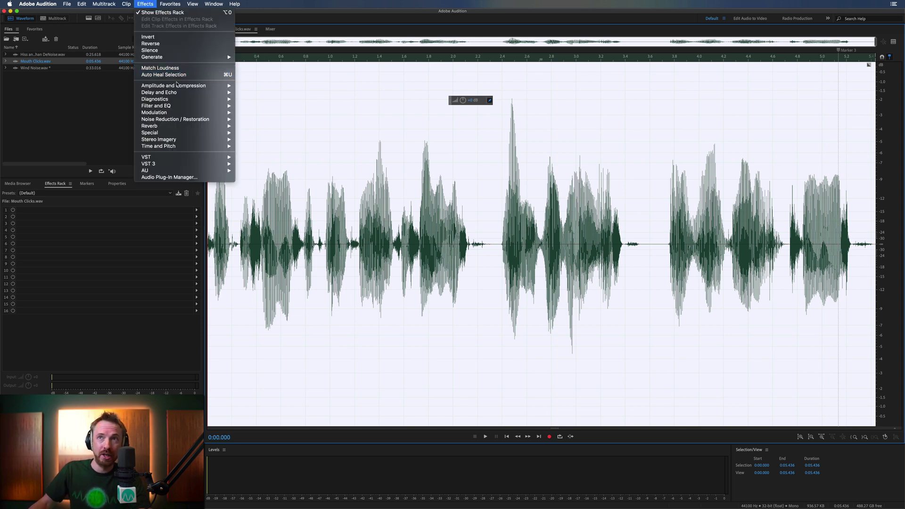
{"action": "mouse_move", "coordinate": [217, 88]}
{"action": "left_click", "coordinate": [255, 105]}
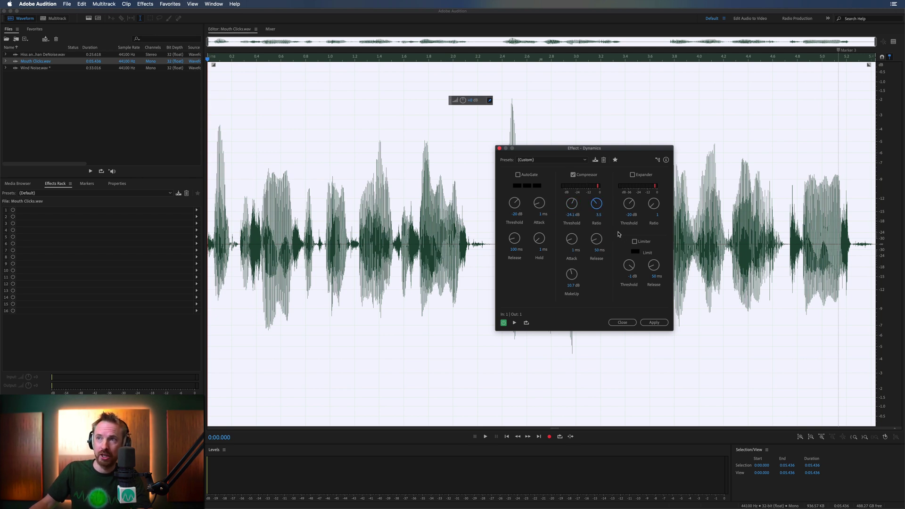
{"action": "key", "text": "space"}
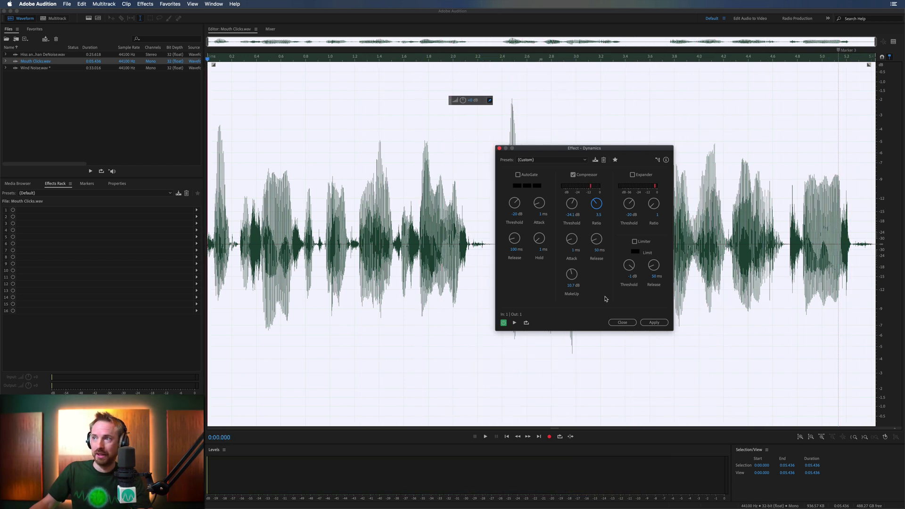
{"action": "left_click", "coordinate": [621, 323]}
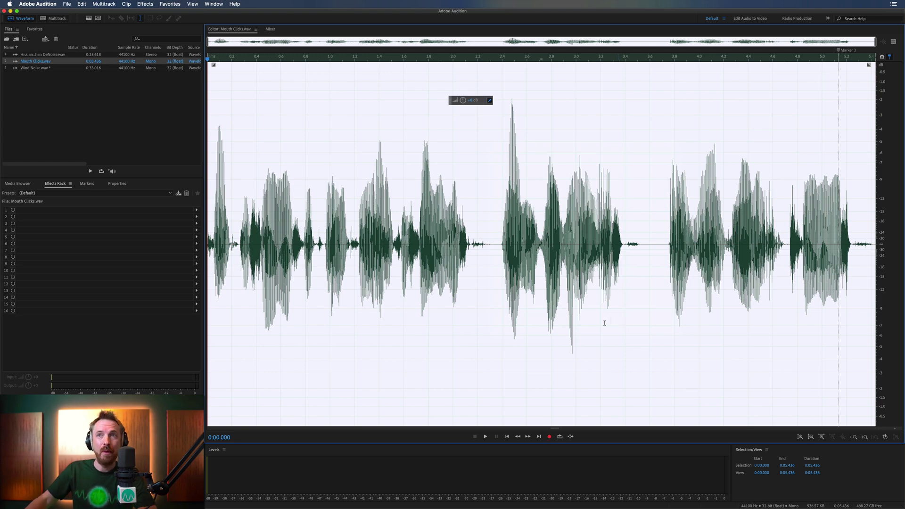
Show the spectral frequency display and zoom in on the click near 2.1 s
{"action": "left_click", "coordinate": [391, 179]}
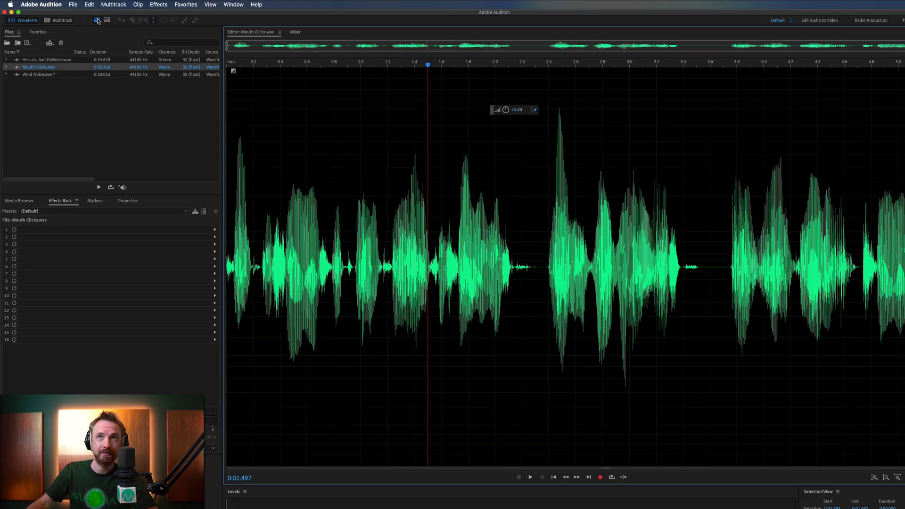
{"action": "left_click", "coordinate": [97, 21]}
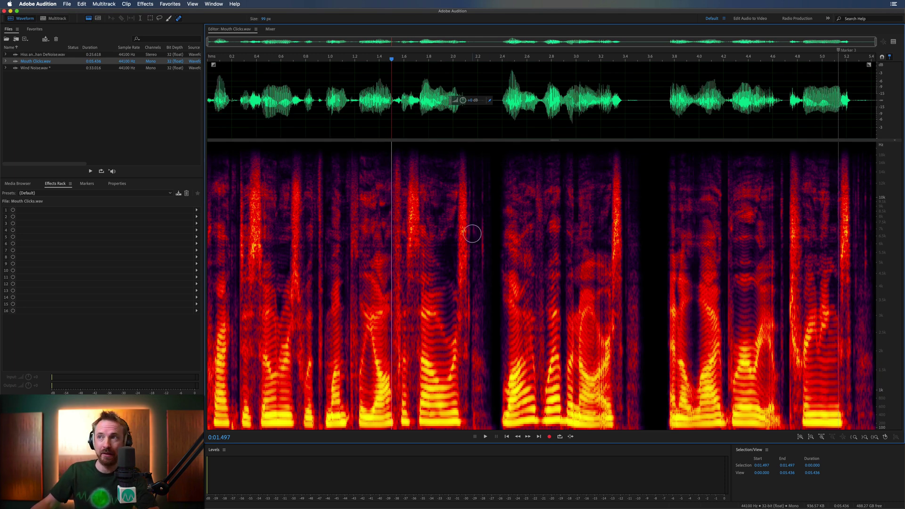
{"action": "scroll", "coordinate": [468, 62], "scroll_direction": "up", "scroll_amount": 4}
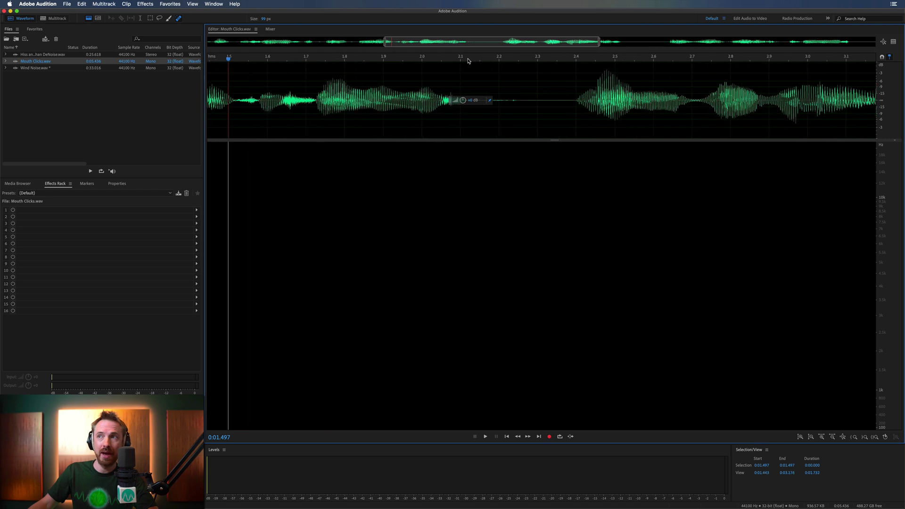
{"action": "scroll", "coordinate": [445, 59], "scroll_direction": "up", "scroll_amount": 3}
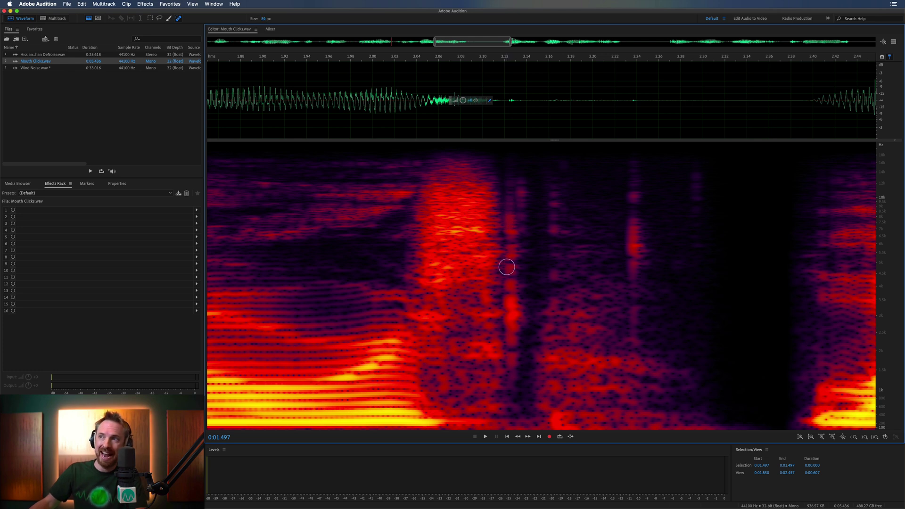
Heal the click streaks near 2.12 s with the Spot Healing Brush, redoing the first stroke
{"action": "mouse_move", "coordinate": [512, 189]}
{"action": "left_mouse_down"}
{"action": "mouse_move", "coordinate": [504, 255]}
{"action": "mouse_move", "coordinate": [512, 264]}
{"action": "mouse_move", "coordinate": [501, 308]}
{"action": "mouse_move", "coordinate": [515, 301]}
{"action": "mouse_move", "coordinate": [509, 197]}
{"action": "left_mouse_up"}
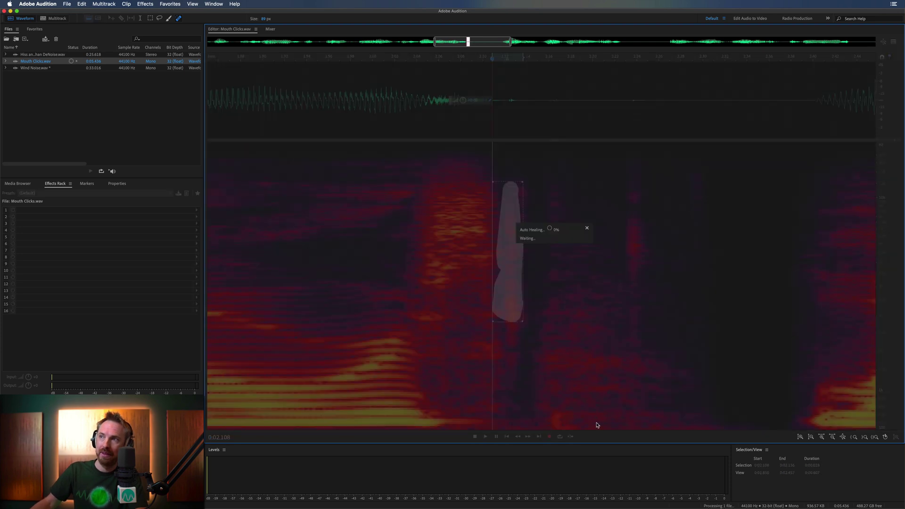
{"action": "key", "text": "super+z"}
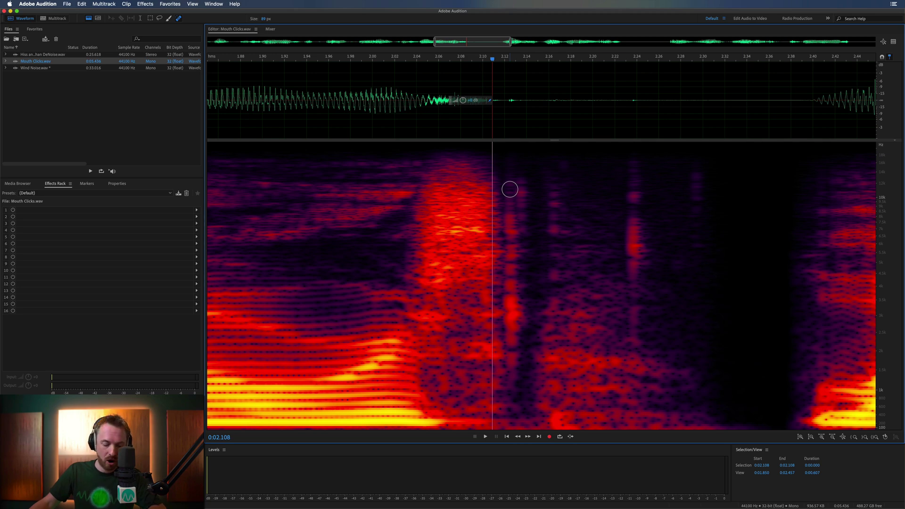
{"action": "left_click_drag", "start_coordinate": [510, 189], "coordinate": [509, 321]}
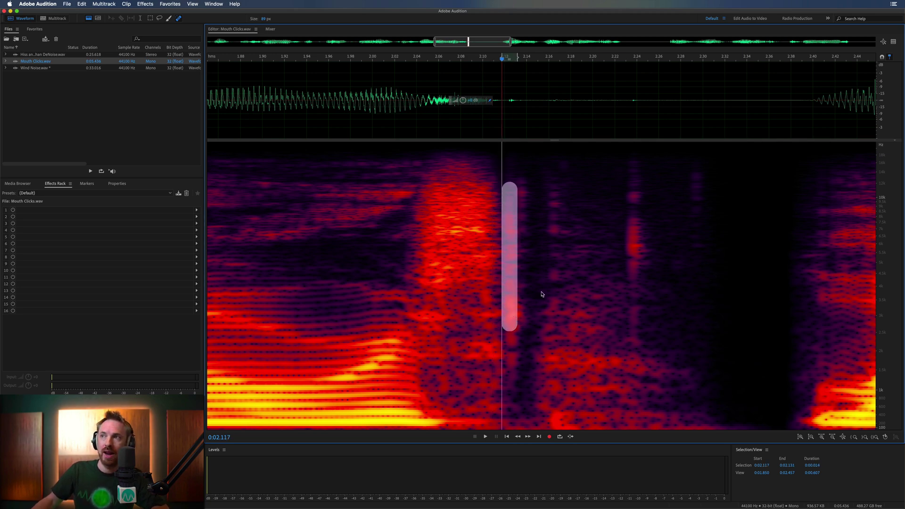
{"action": "left_click_drag", "start_coordinate": [523, 185], "coordinate": [522, 249]}
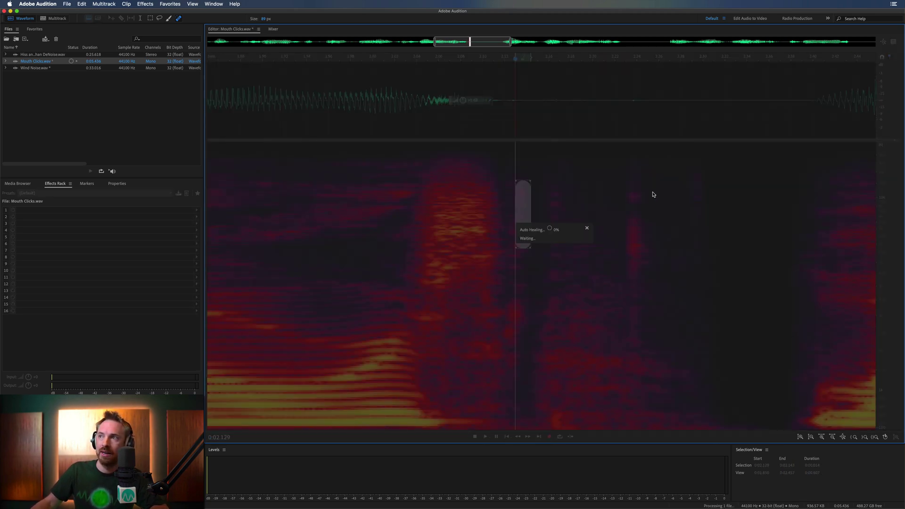
{"action": "left_click_drag", "start_coordinate": [635, 188], "coordinate": [634, 275]}
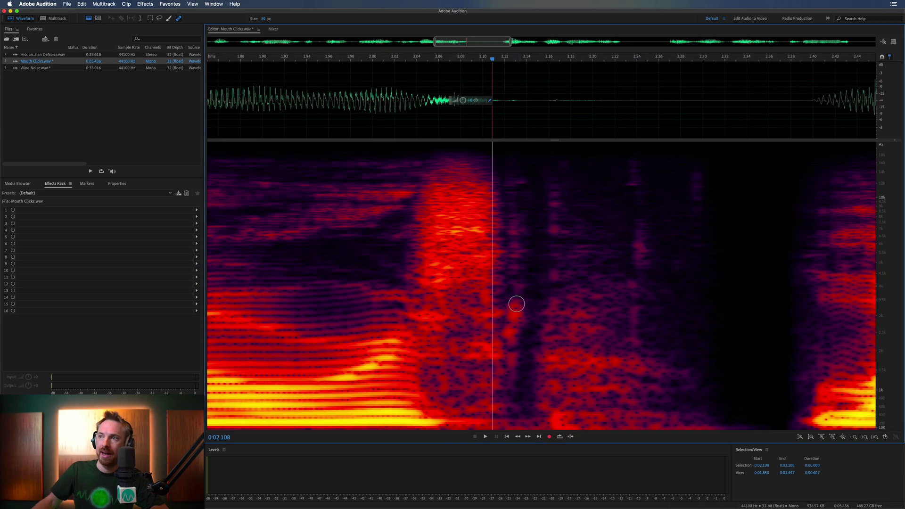
Play back the repaired section from about 0.81 s, then zoom back in near 2.17 s
{"action": "left_click", "coordinate": [249, 87]}
{"action": "key", "text": "space"}
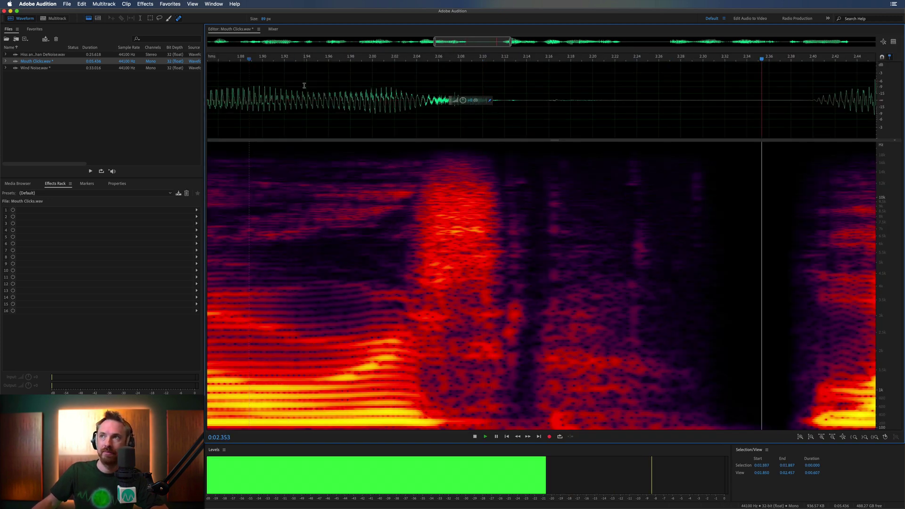
{"action": "key", "text": "space"}
{"action": "key", "text": "space"}
{"action": "key", "text": "space"}
{"action": "key", "text": "backslash"}
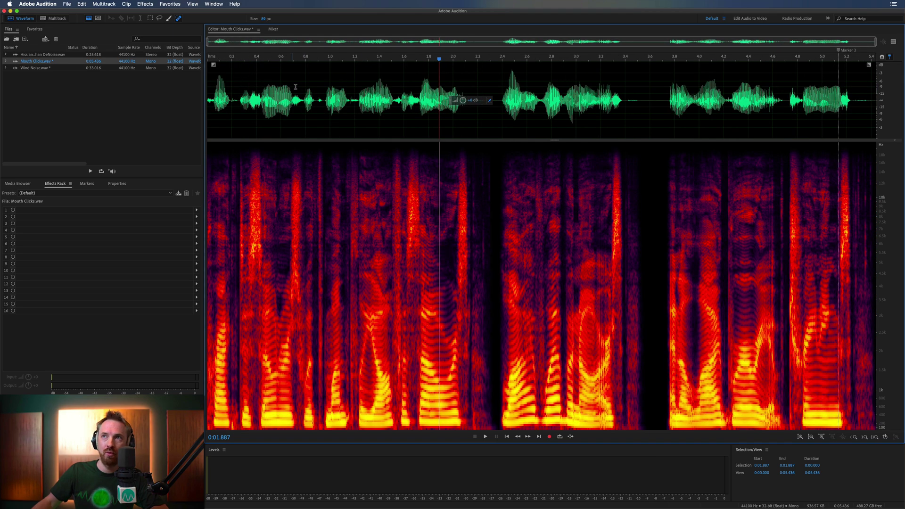
{"action": "left_click", "coordinate": [308, 94]}
{"action": "key", "text": "space"}
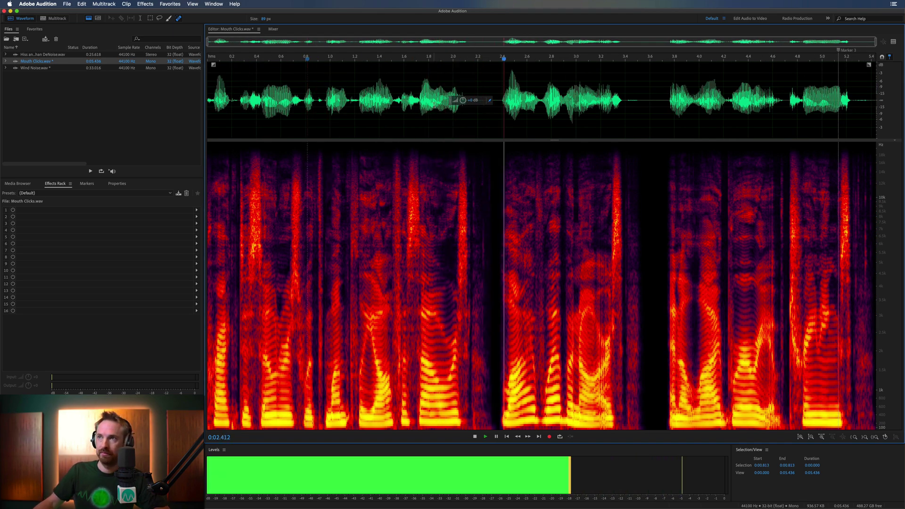
{"action": "key", "text": "space"}
{"action": "left_click", "coordinate": [474, 59]}
{"action": "scroll", "coordinate": [473, 61], "scroll_direction": "up", "scroll_amount": 5}
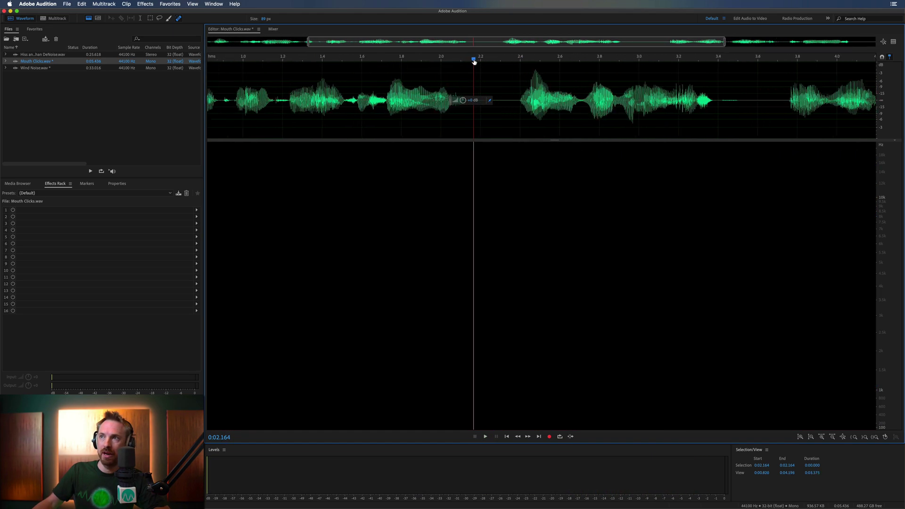
Heal the clicks near 2.12, 2.15 and 2.23 s, replaying from 1.887 s
{"action": "left_click_drag", "start_coordinate": [472, 188], "coordinate": [477, 253]}
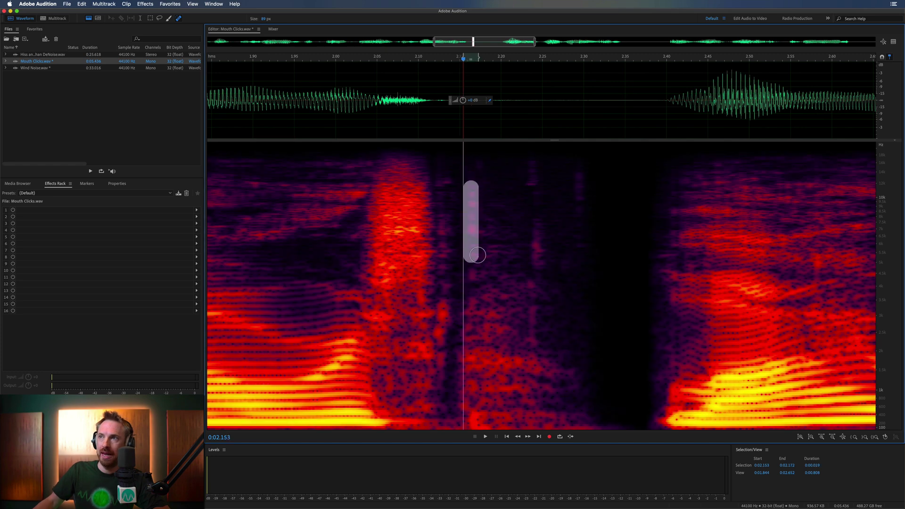
{"action": "left_click_drag", "start_coordinate": [535, 175], "coordinate": [541, 265]}
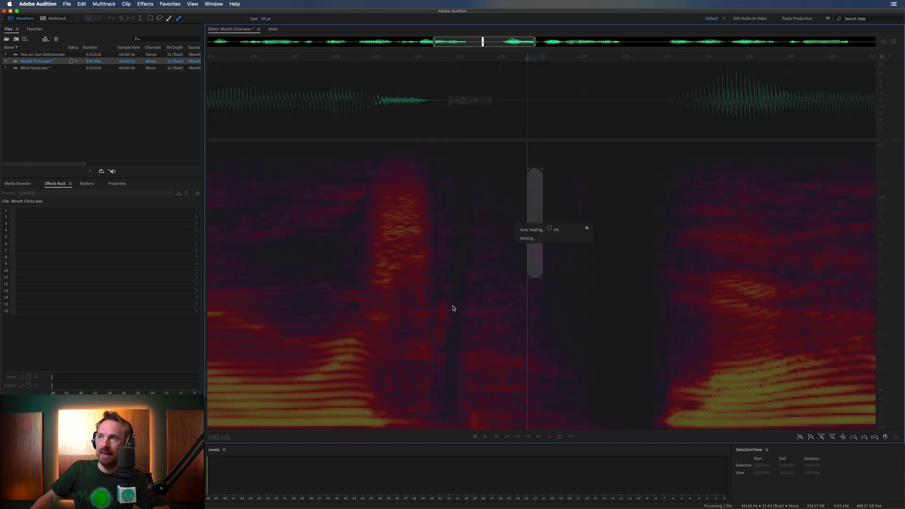
{"action": "left_click_drag", "start_coordinate": [443, 188], "coordinate": [442, 298]}
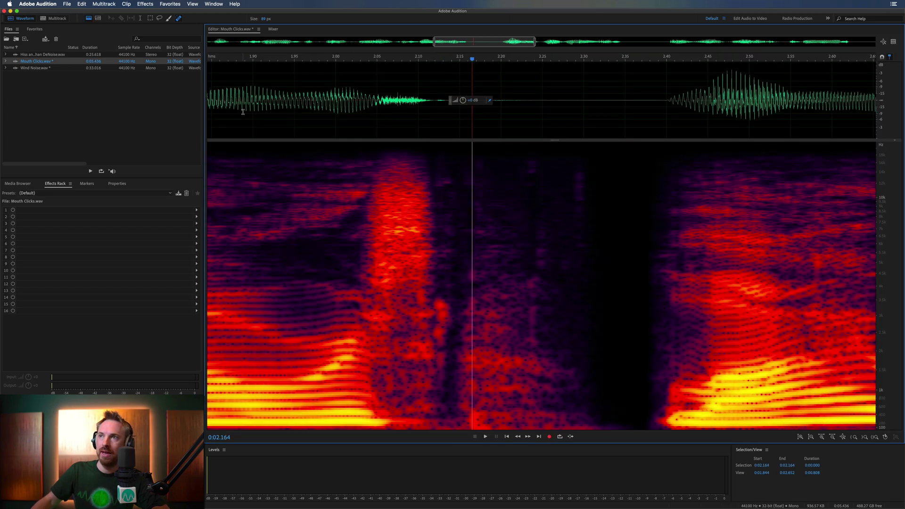
{"action": "left_click", "coordinate": [243, 108]}
{"action": "key", "text": "space"}
{"action": "key", "text": "space"}
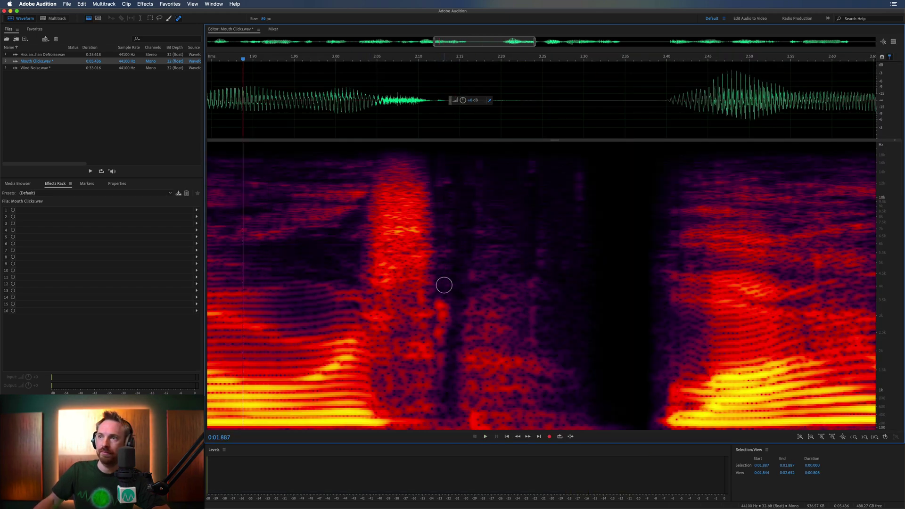
{"action": "left_click_drag", "start_coordinate": [443, 300], "coordinate": [442, 334]}
{"action": "left_click", "coordinate": [240, 109]}
{"action": "key", "text": "space"}
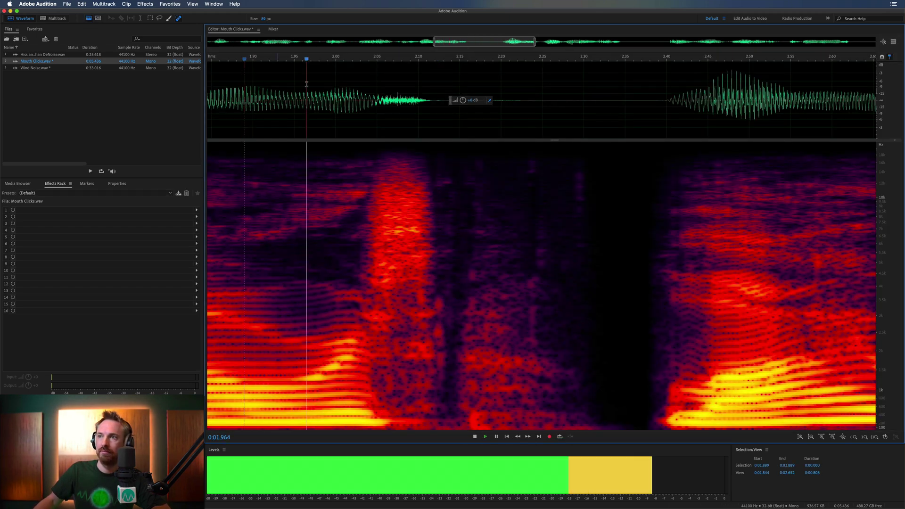
Heal the leftover click near 2.11 s and play back the first 2.3 seconds
{"action": "key", "text": "space"}
{"action": "key", "text": "space"}
{"action": "key", "text": "space"}
{"action": "left_click_drag", "start_coordinate": [435, 302], "coordinate": [437, 333]}
{"action": "left_click", "coordinate": [282, 94]}
{"action": "key", "text": "space"}
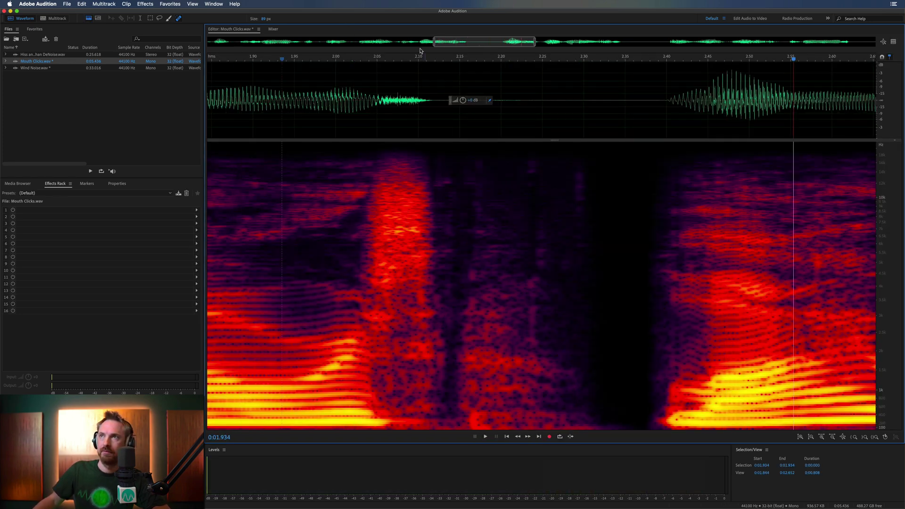
{"action": "key", "text": "space"}
{"action": "key", "text": "backslash"}
{"action": "left_click_drag", "start_coordinate": [208, 94], "coordinate": [492, 29]}
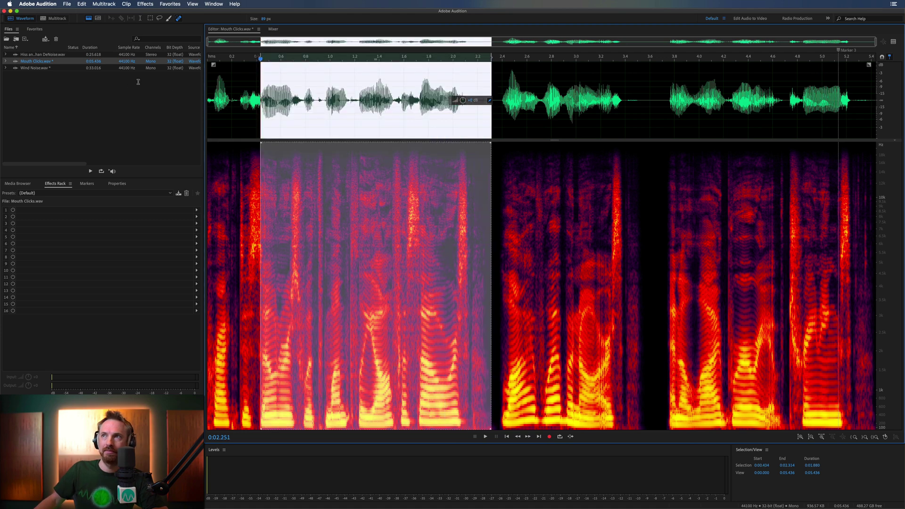
{"action": "key", "text": "space"}
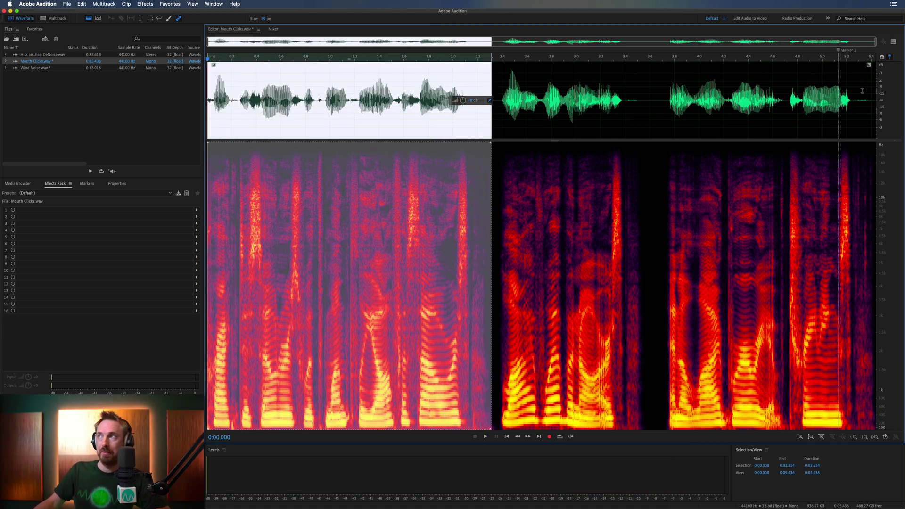
Select and play the tail from Marker 3 to the end, then zoom in on it
{"action": "left_click_drag", "start_coordinate": [839, 95], "coordinate": [876, 92]}
{"action": "key", "text": "space"}
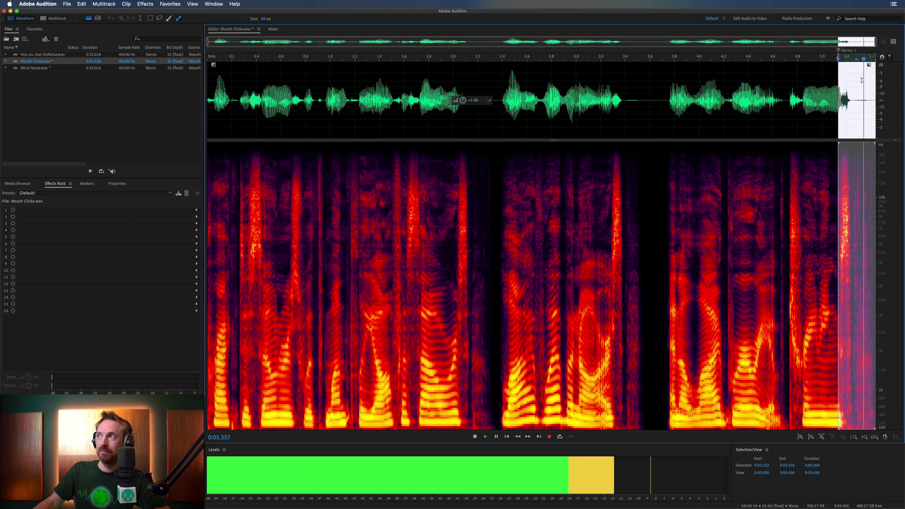
{"action": "key", "text": "equal"}
{"action": "key", "text": "equal"}
{"action": "key", "text": "equal"}
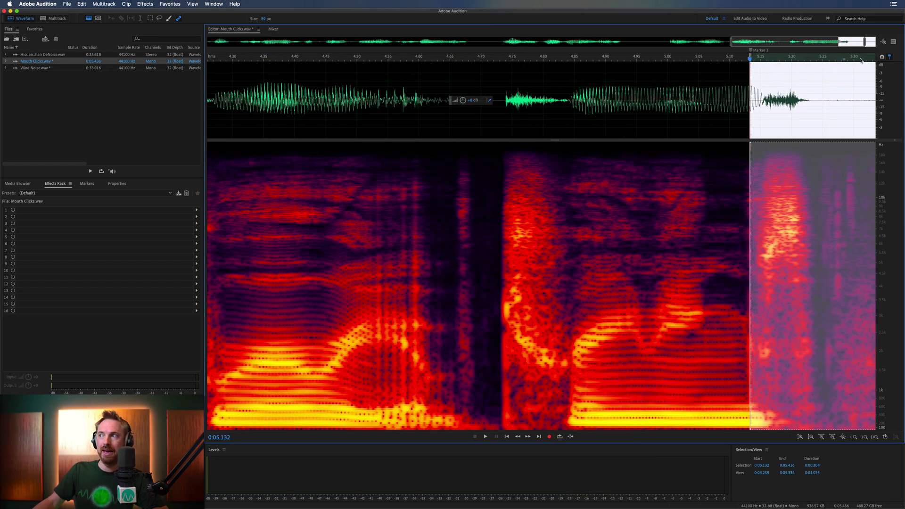
{"action": "scroll", "coordinate": [793, 200], "scroll_direction": "right", "scroll_amount": 4}
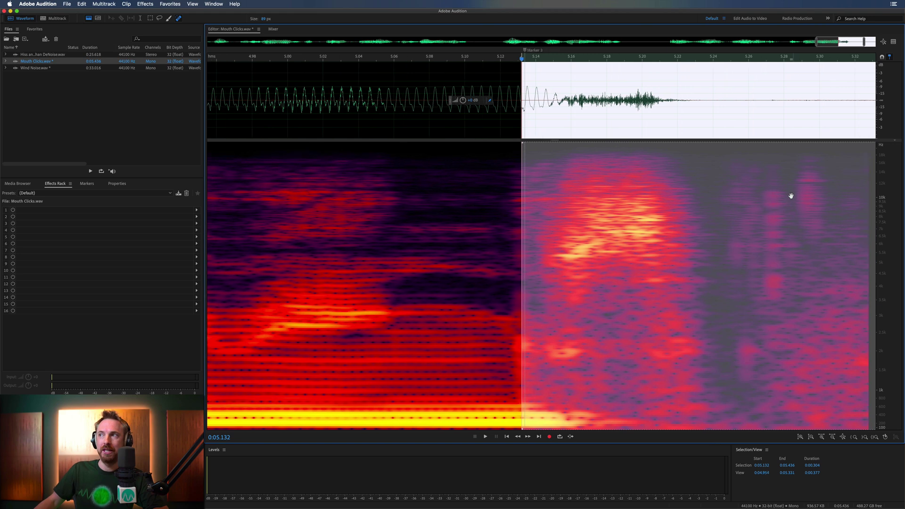
{"action": "scroll", "coordinate": [793, 194], "scroll_direction": "right", "scroll_amount": 10}
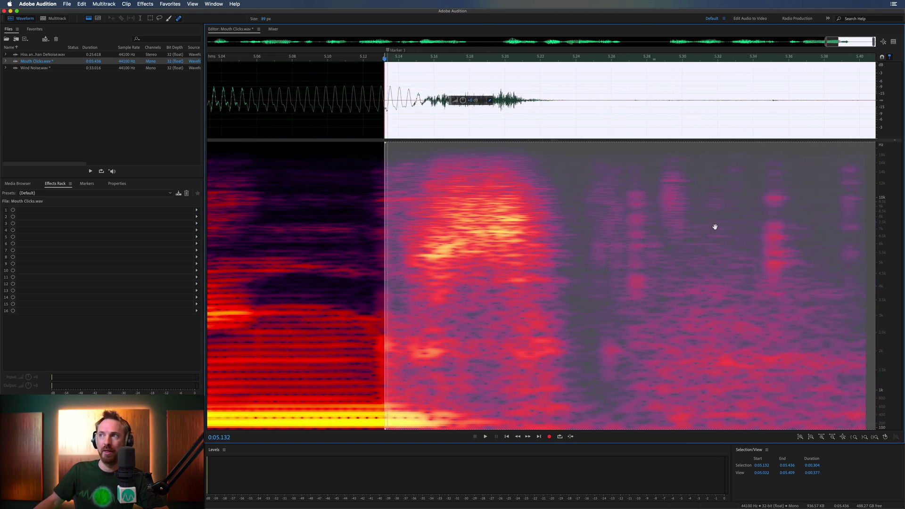
{"action": "scroll", "coordinate": [707, 217], "scroll_direction": "right", "scroll_amount": 1}
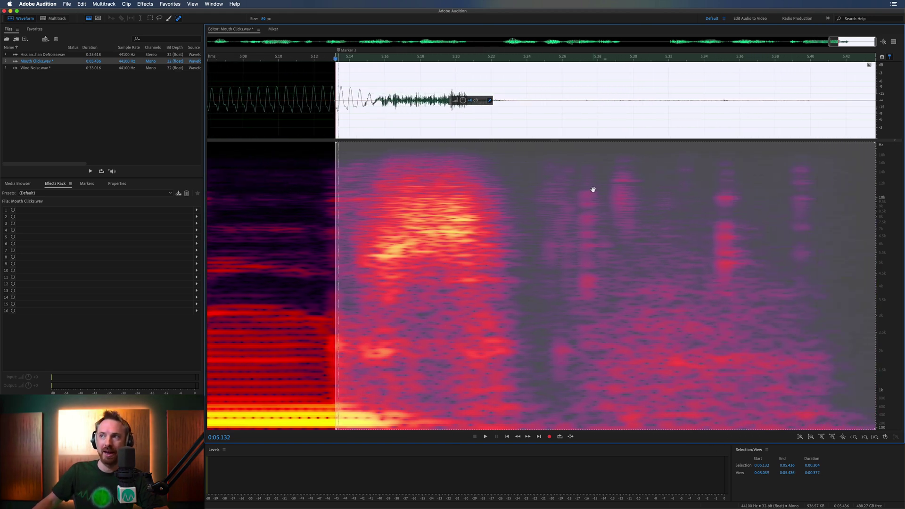
{"action": "left_click", "coordinate": [596, 107]}
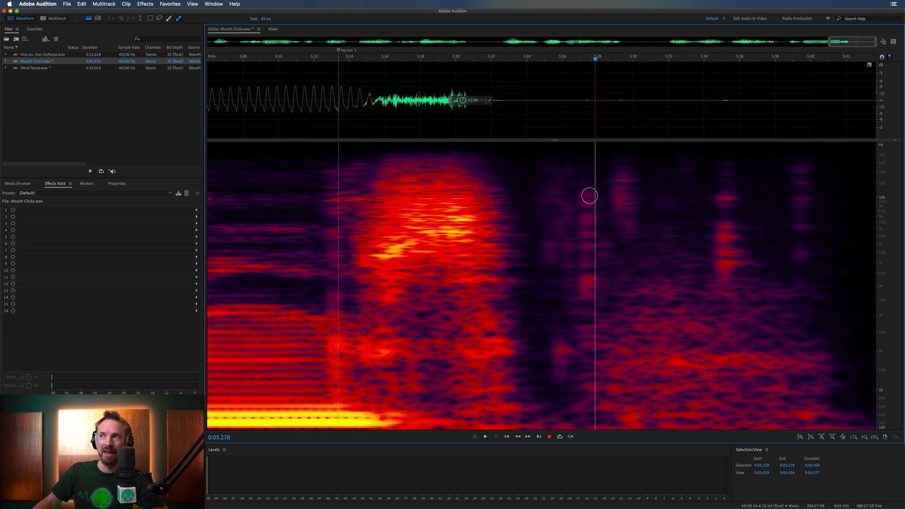
{"action": "left_click", "coordinate": [547, 192]}
Enlarge the Spot Healing Brush to 94 px and heal the tail clicks around 5.27–5.39 s
{"action": "key", "text": "bracketright"}
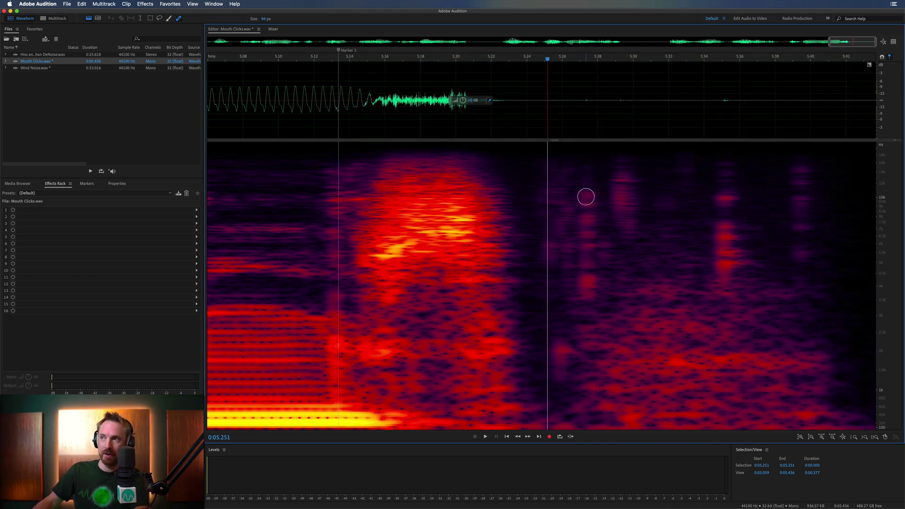
{"action": "left_click_drag", "start_coordinate": [588, 194], "coordinate": [588, 288]}
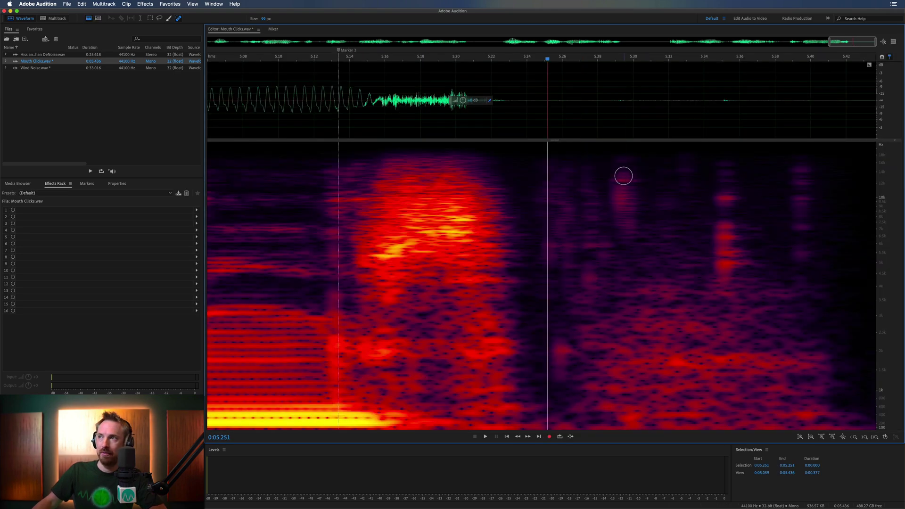
{"action": "left_click_drag", "start_coordinate": [623, 176], "coordinate": [623, 213]}
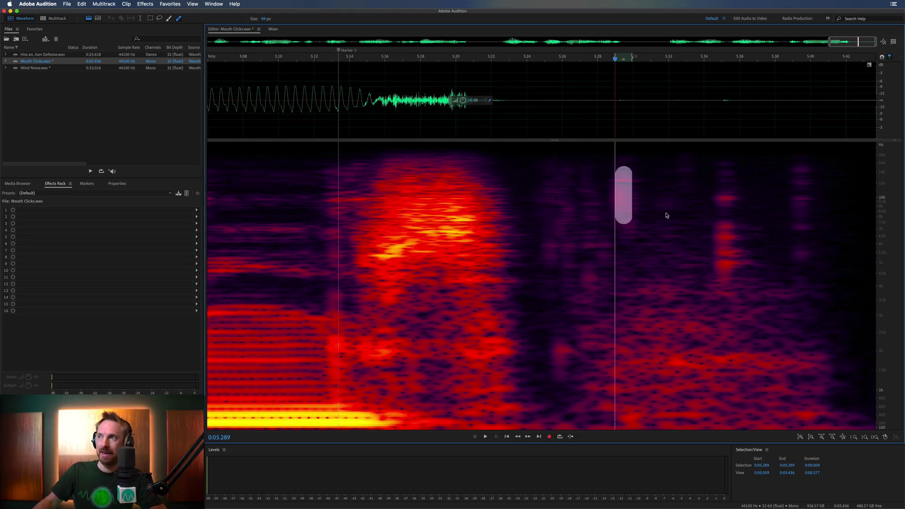
{"action": "left_click_drag", "start_coordinate": [725, 185], "coordinate": [724, 286]}
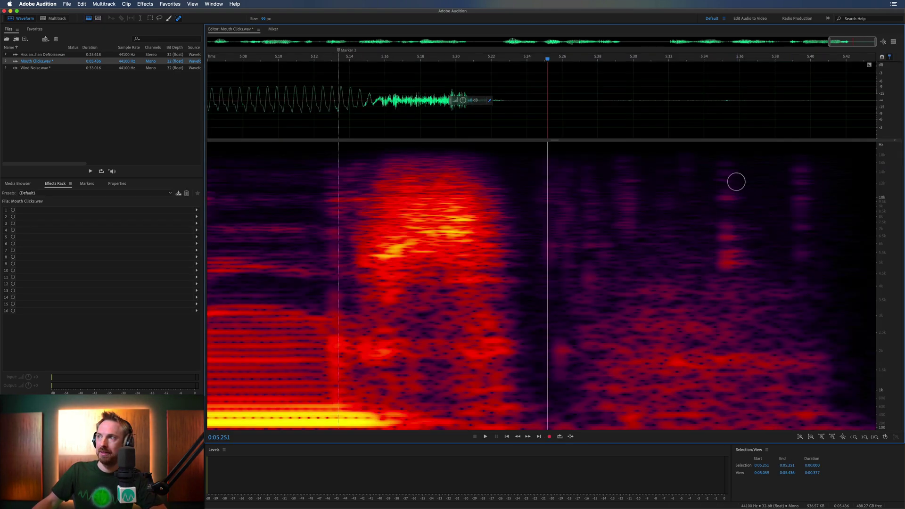
{"action": "left_click_drag", "start_coordinate": [729, 180], "coordinate": [727, 273]}
{"action": "left_click_drag", "start_coordinate": [723, 193], "coordinate": [723, 258]}
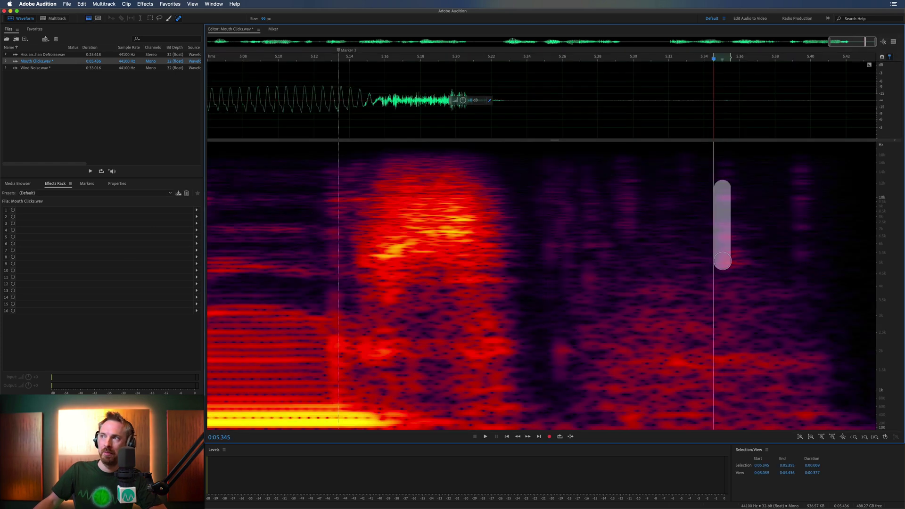
{"action": "left_click_drag", "start_coordinate": [734, 185], "coordinate": [734, 271]}
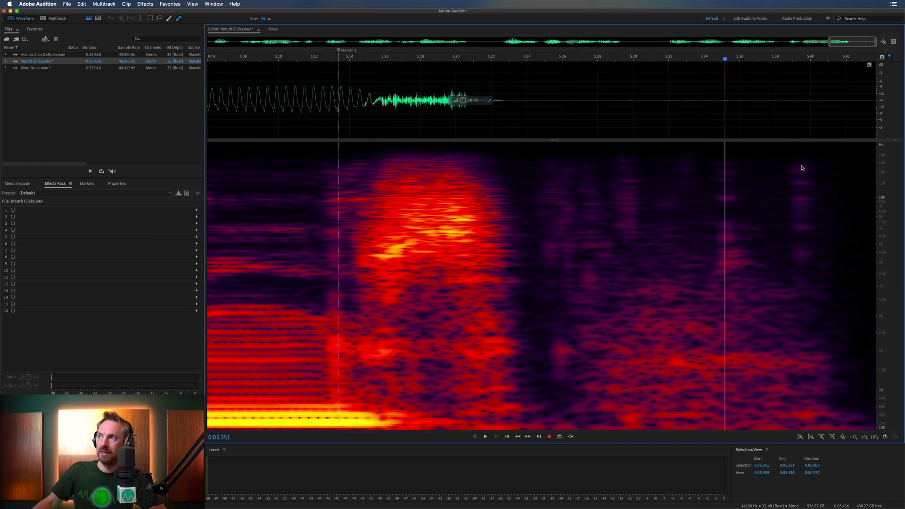
{"action": "left_click_drag", "start_coordinate": [804, 177], "coordinate": [804, 281]}
{"action": "left_click_drag", "start_coordinate": [803, 169], "coordinate": [803, 331]}
Zoom out, play from 3.645 s, and heal the leftover click near 5.3 s
{"action": "scroll", "coordinate": [596, 69], "scroll_direction": "down", "scroll_amount": 10}
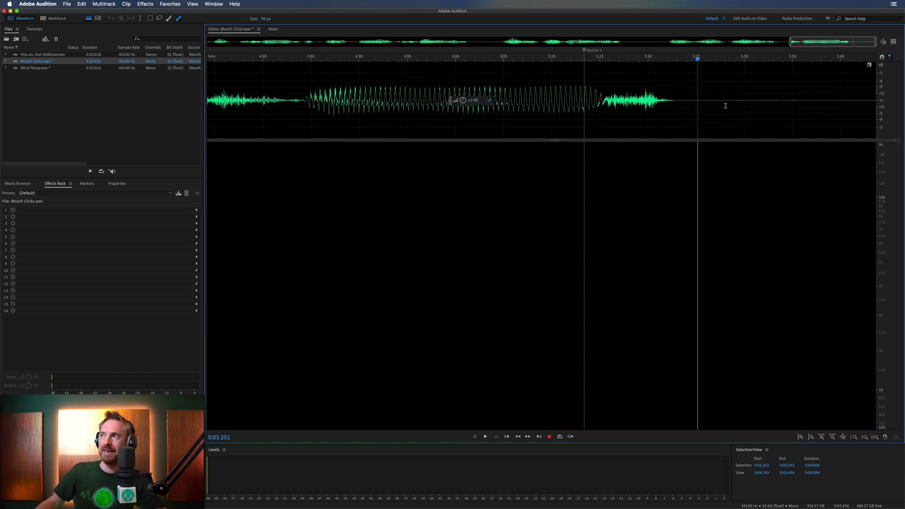
{"action": "scroll", "coordinate": [455, 94], "scroll_direction": "down", "scroll_amount": 4}
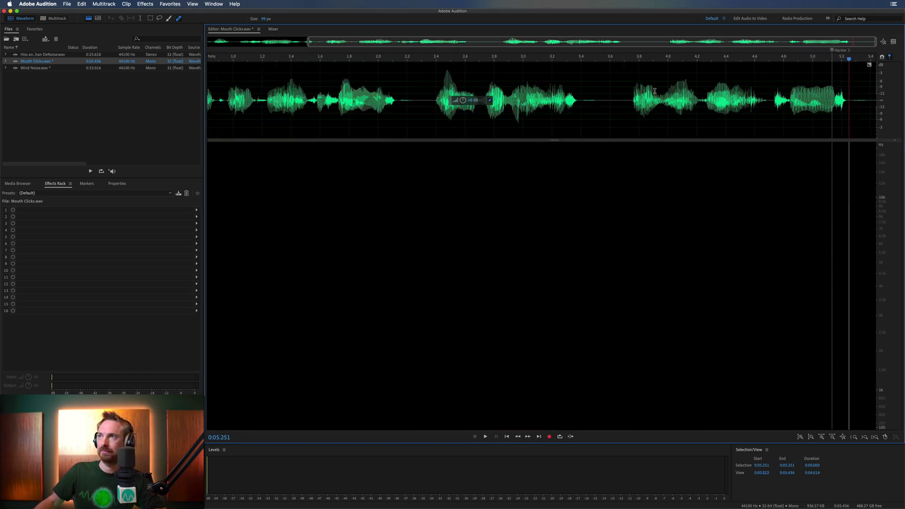
{"action": "left_click", "coordinate": [655, 61]}
{"action": "key", "text": "space"}
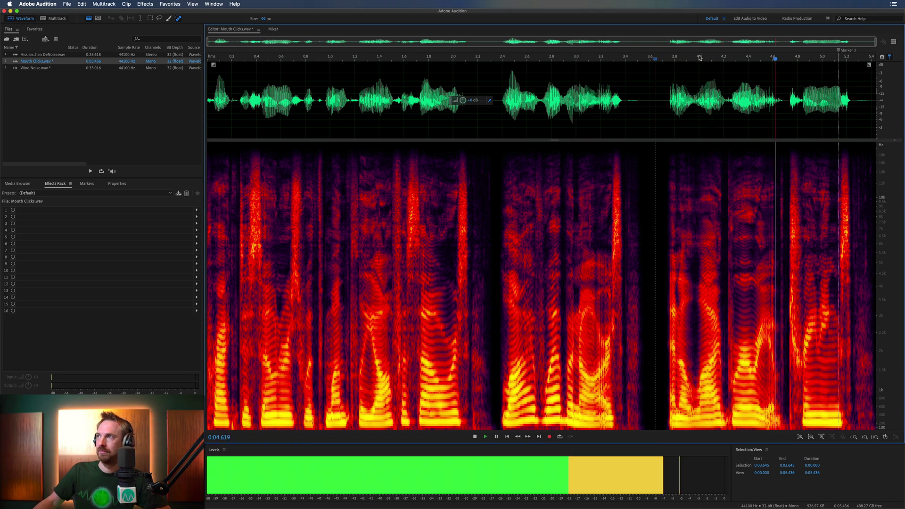
{"action": "mouse_move", "coordinate": [860, 192]}
{"action": "left_mouse_down"}
{"action": "mouse_move", "coordinate": [858, 184]}
{"action": "mouse_move", "coordinate": [860, 273]}
{"action": "left_mouse_up"}
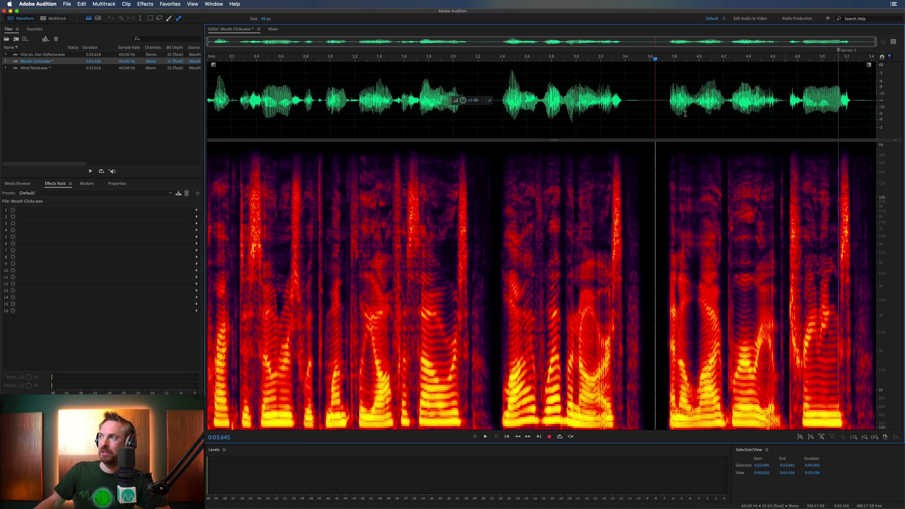
{"action": "key", "text": "space"}
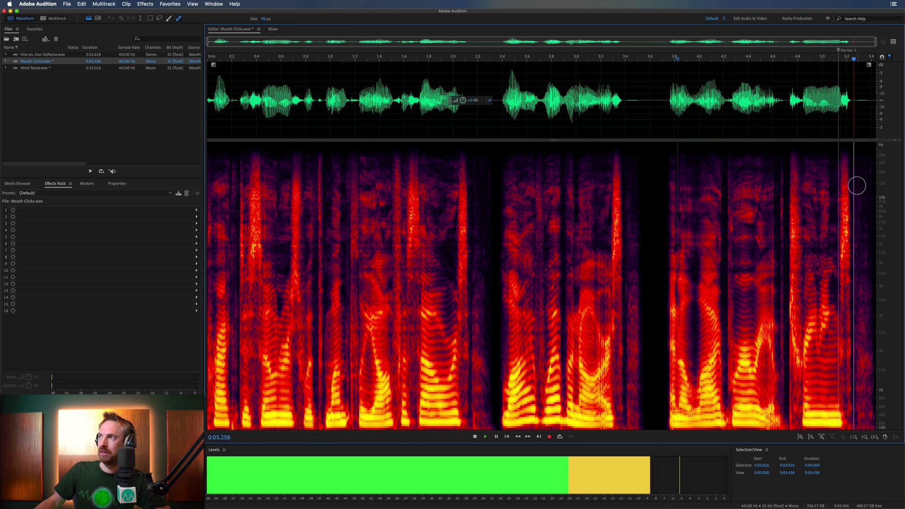
Paint out another click near 5.3 s, replay from 3.076 s, and select the whole file
{"action": "left_click_drag", "start_coordinate": [861, 208], "coordinate": [862, 289]}
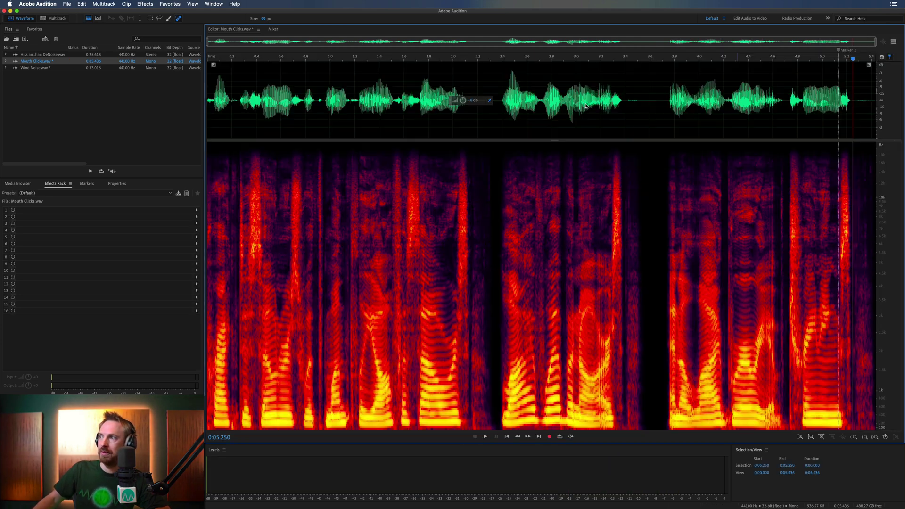
{"action": "left_click", "coordinate": [585, 100]}
{"action": "key", "text": "space"}
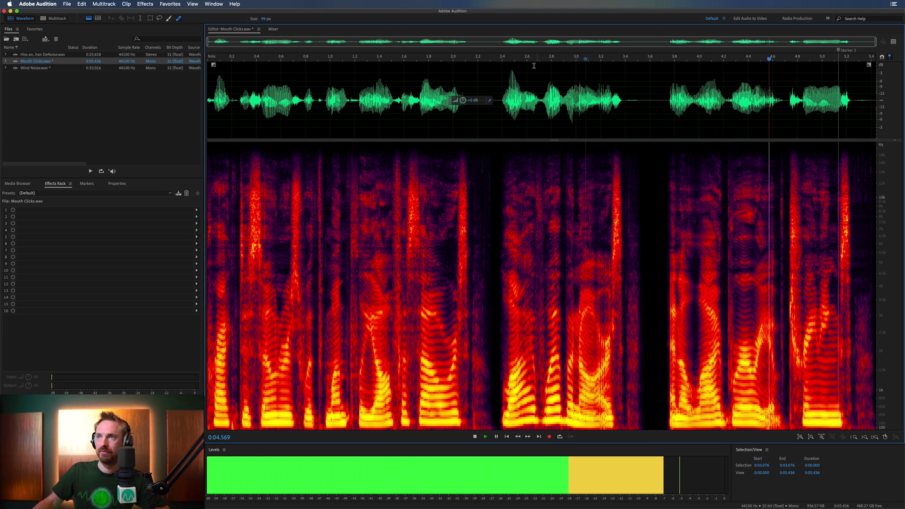
{"action": "double_click", "coordinate": [311, 88]}
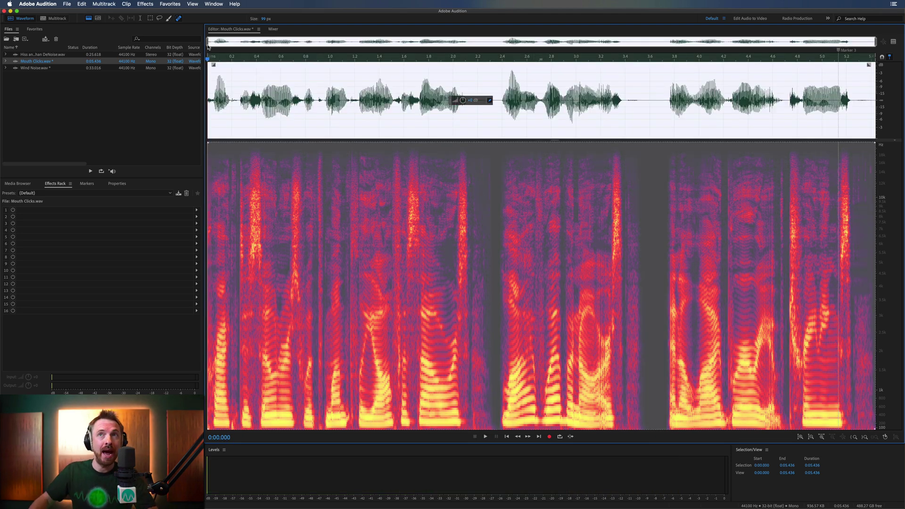
Preview Dynamics on Mouth Clicks, close it unapplied, and hide the spectral display
{"action": "left_click", "coordinate": [144, 4]}
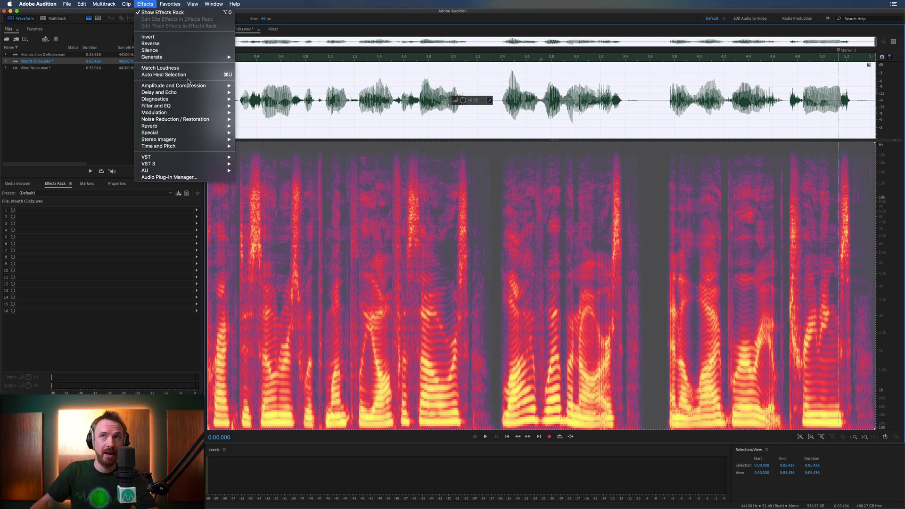
{"action": "mouse_move", "coordinate": [197, 86]}
{"action": "left_click", "coordinate": [268, 106]}
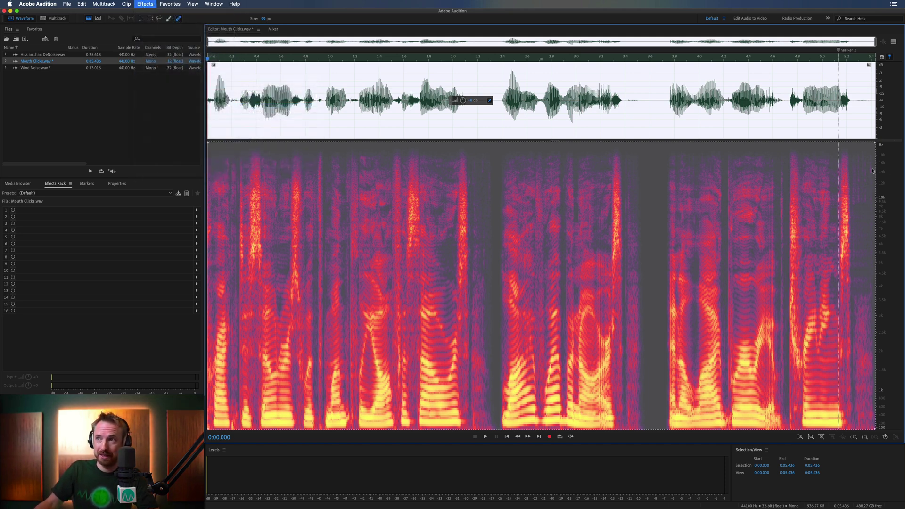
{"action": "key", "text": "space"}
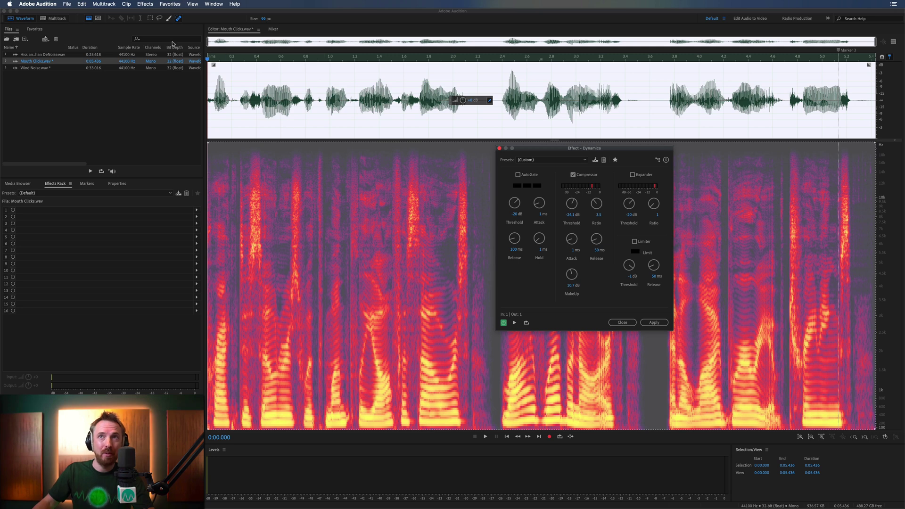
{"action": "left_click", "coordinate": [500, 149]}
{"action": "key", "text": "space"}
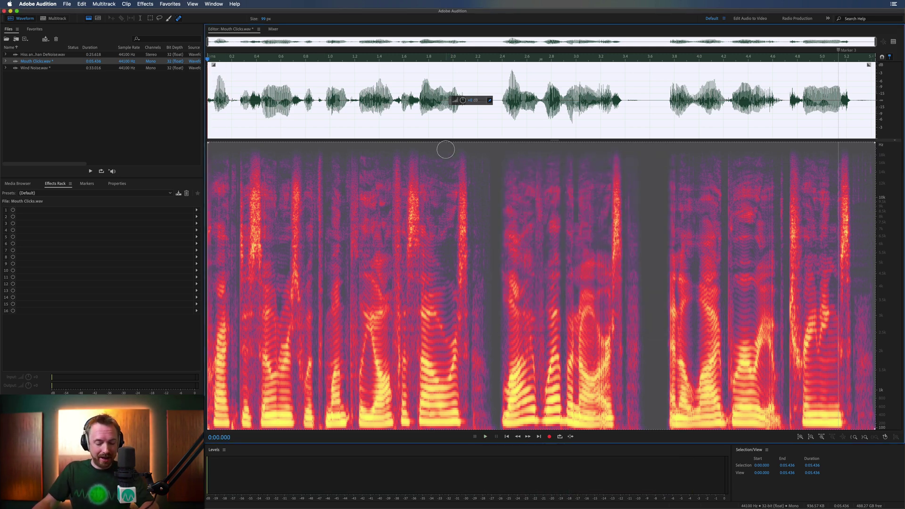
{"action": "key", "text": "shift+d"}
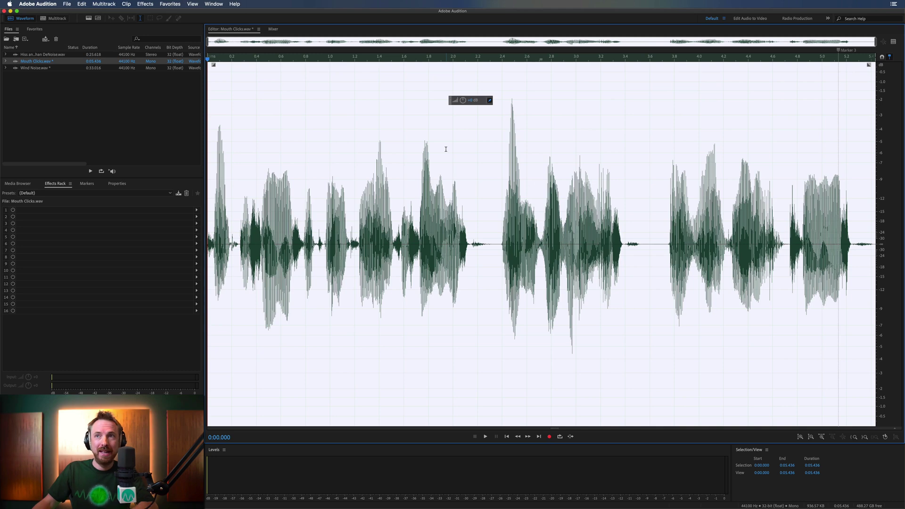
Open 'Hiss and Hum - Noise Reduction Better Than DeNoise.wav' and listen to its noisy recording
{"action": "double_click", "coordinate": [34, 56]}
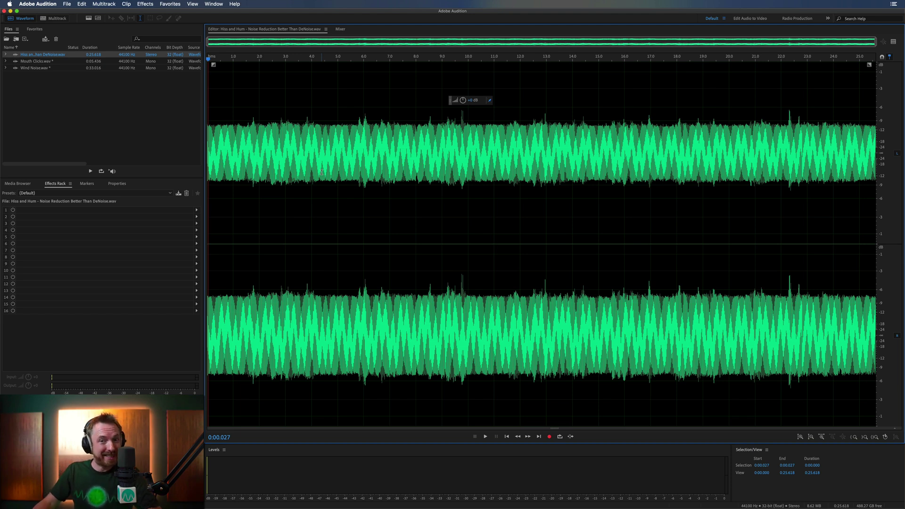
{"action": "key", "text": "space"}
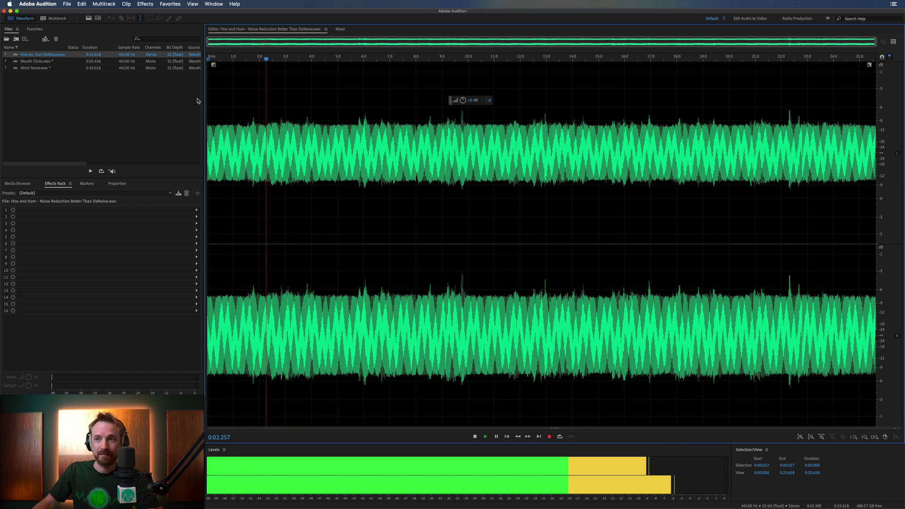
{"action": "key", "text": "space"}
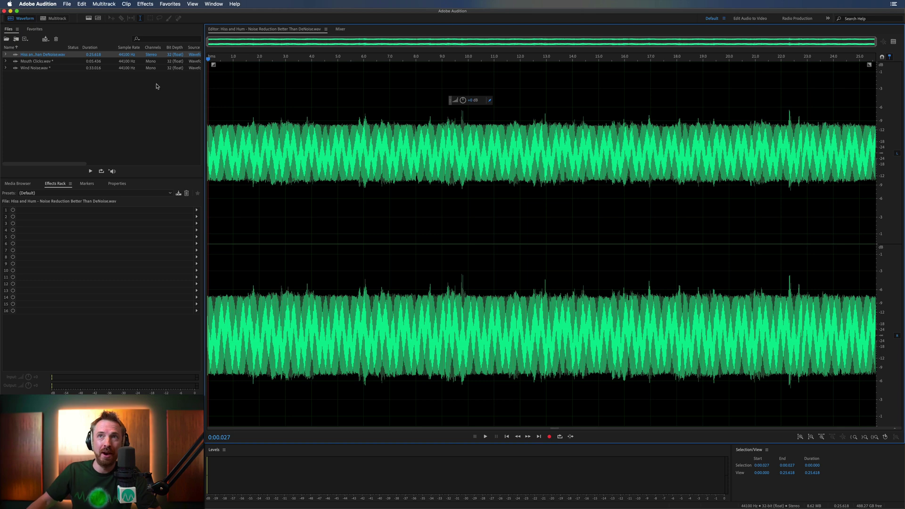
Show the Hiss and Hum spectral display and browse the Noise Reduction / Restoration effects
{"action": "left_click", "coordinate": [88, 18]}
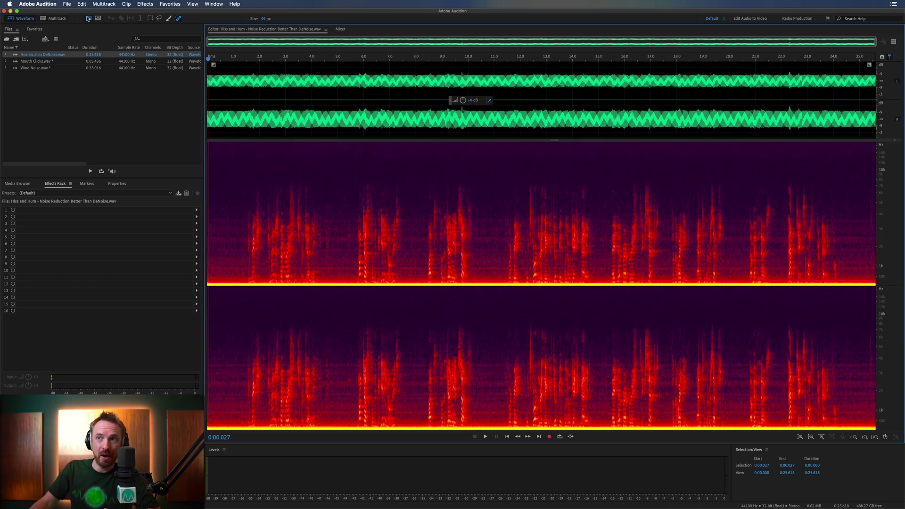
{"action": "key", "text": "b"}
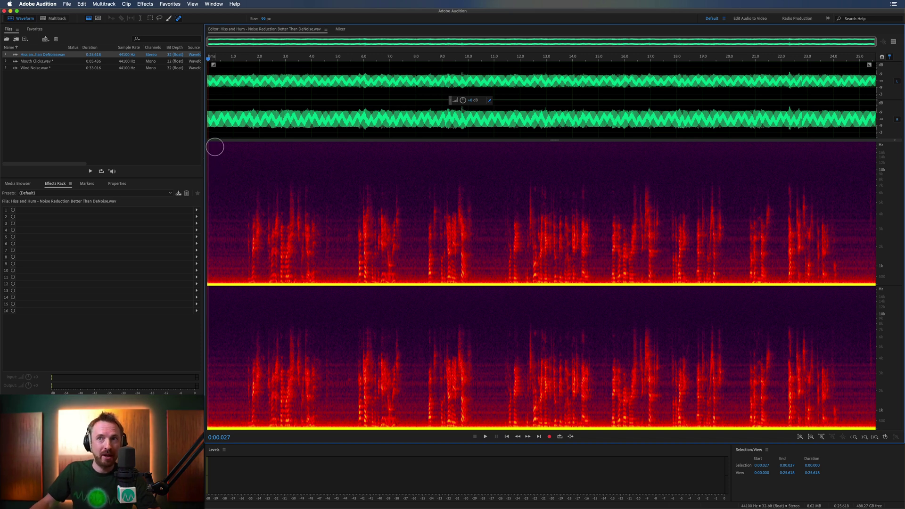
{"action": "left_click", "coordinate": [142, 4]}
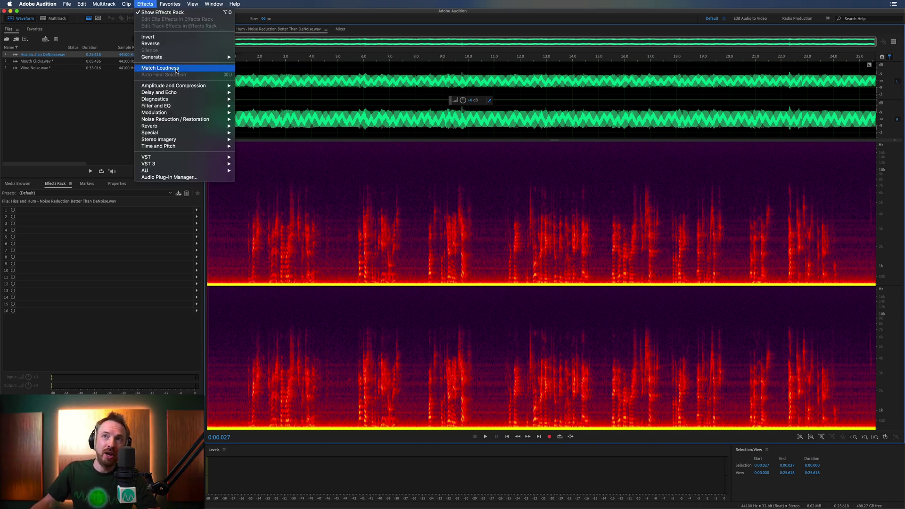
{"action": "mouse_move", "coordinate": [185, 120]}
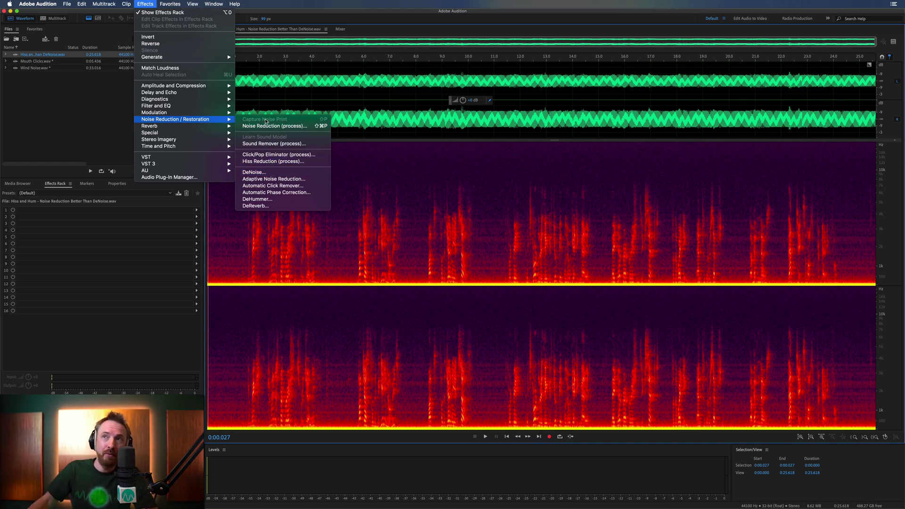
{"action": "left_click", "coordinate": [258, 104]}
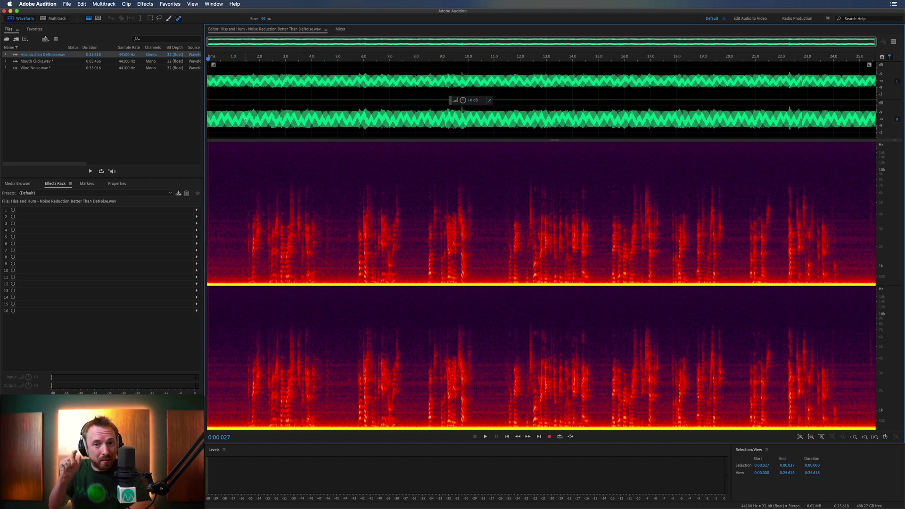
Capture a noise print from the opening 1.3 seconds of hiss
{"action": "left_click_drag", "start_coordinate": [241, 118], "coordinate": [206, 122]}
{"action": "key", "text": "space"}
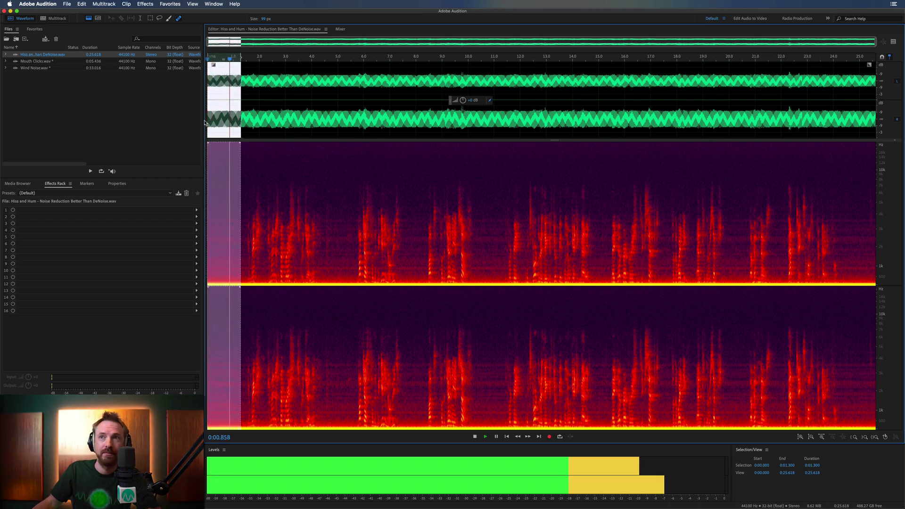
{"action": "left_click", "coordinate": [146, 8]}
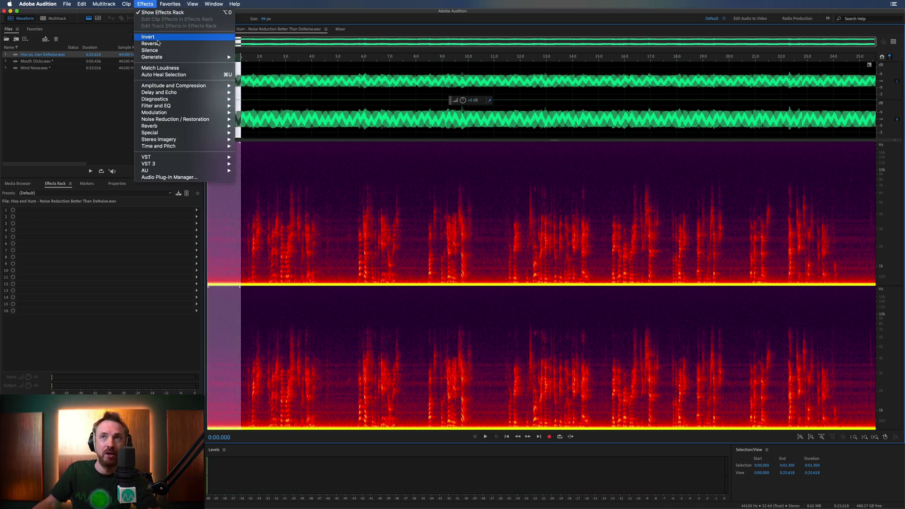
{"action": "mouse_move", "coordinate": [181, 119]}
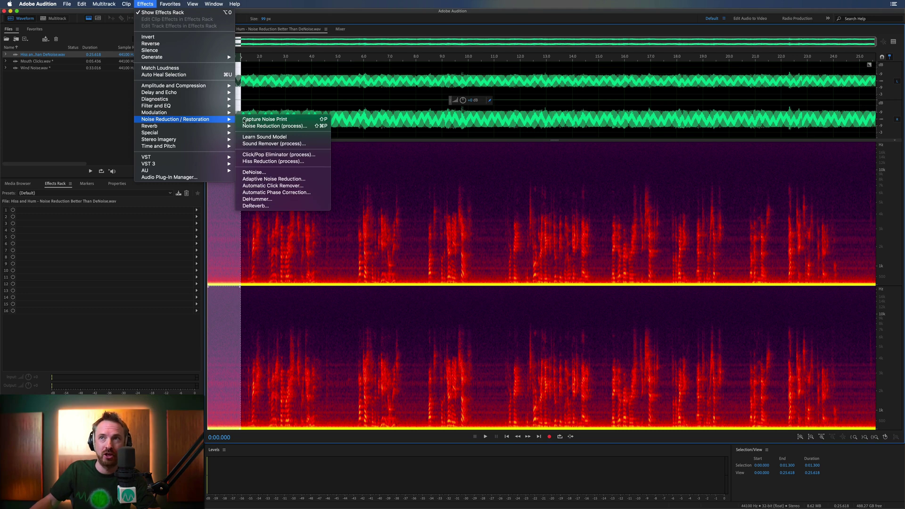
{"action": "left_click", "coordinate": [254, 121]}
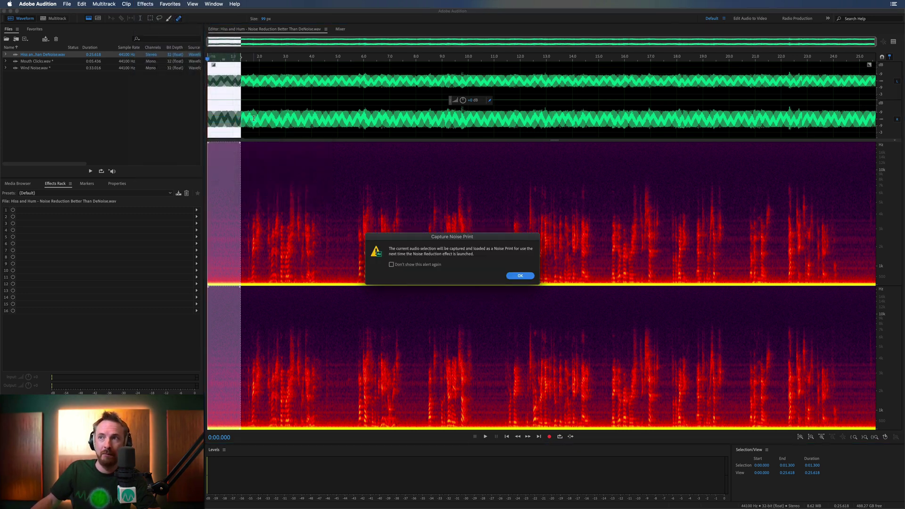
{"action": "left_click", "coordinate": [521, 276]}
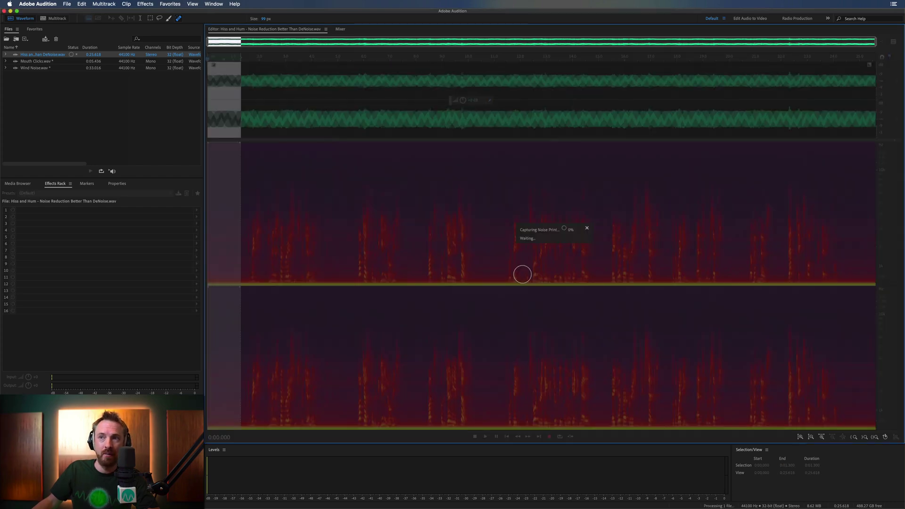
Clear the short selection and select the whole Hiss and Hum file
{"action": "left_click", "coordinate": [263, 96]}
{"action": "key", "text": "super+a"}
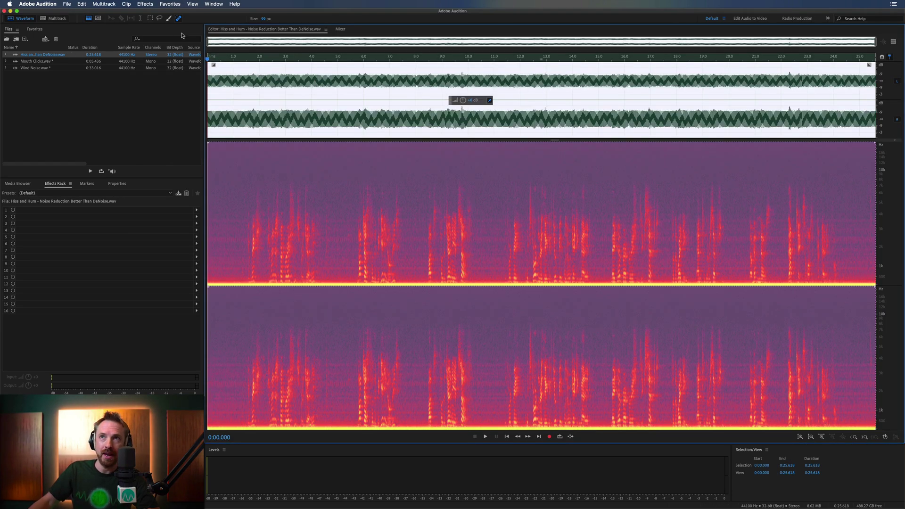
{"action": "left_click", "coordinate": [146, 5]}
Open Noise Reduction (process) with the (Default) preset and preview it
{"action": "mouse_move", "coordinate": [221, 120]}
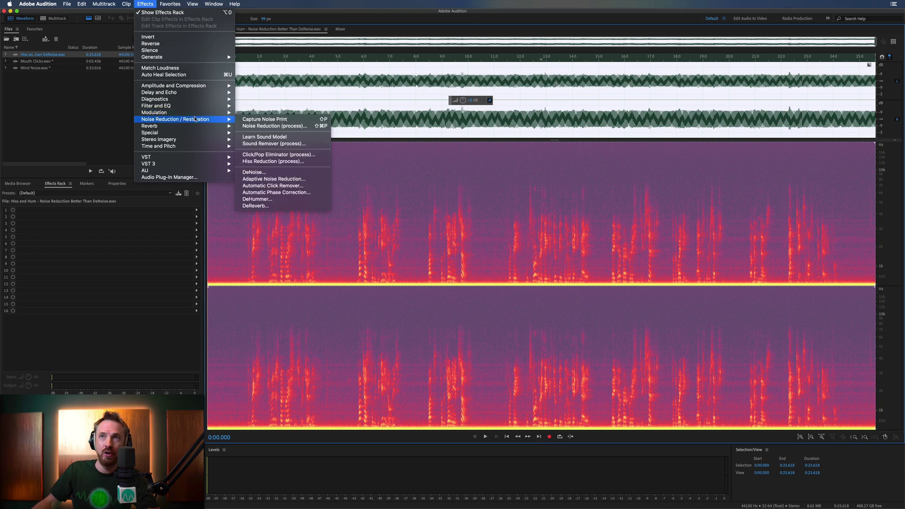
{"action": "left_click", "coordinate": [323, 126]}
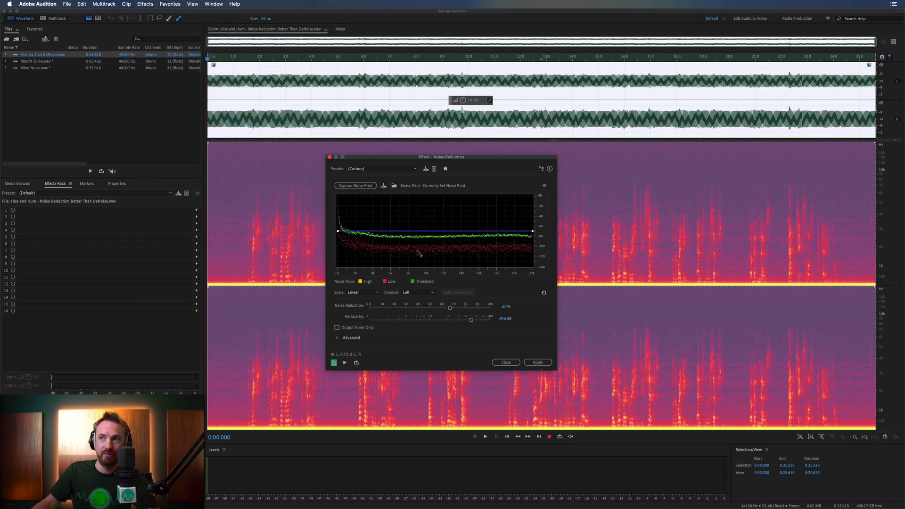
{"action": "left_click", "coordinate": [382, 168]}
{"action": "left_click", "coordinate": [363, 176]}
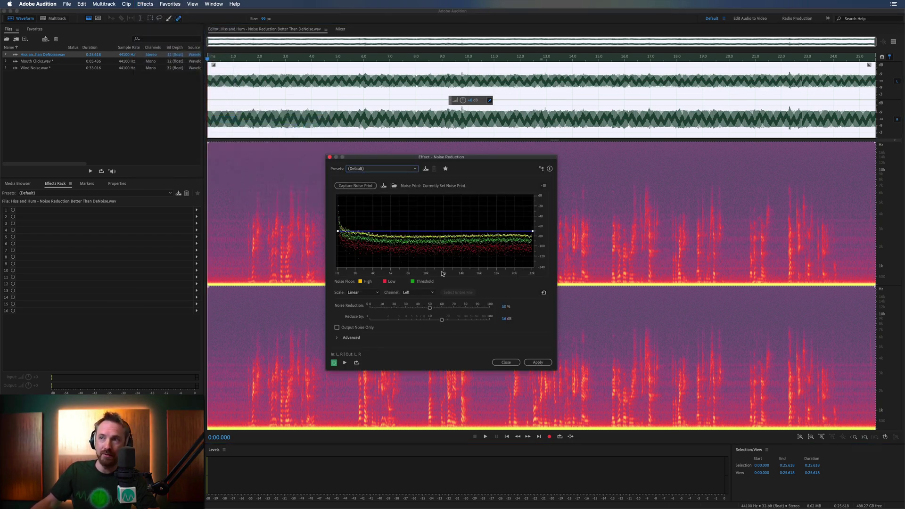
{"action": "key", "text": "space"}
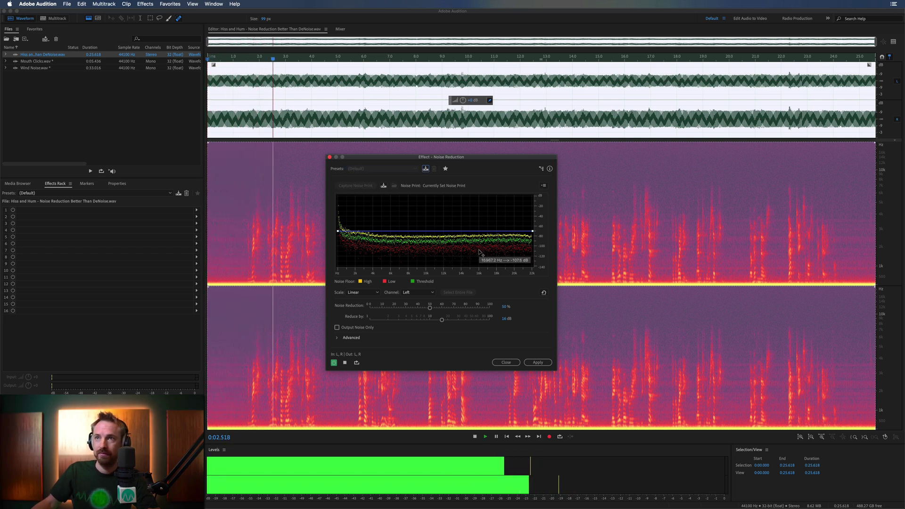
{"action": "key", "text": "space"}
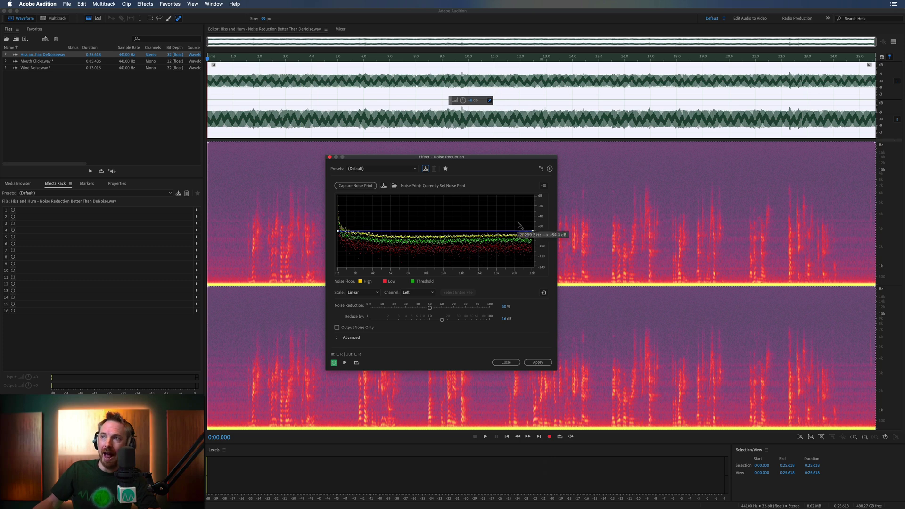
Set Noise Reduction to 86% and Reduce by to 31.5 dB, then apply it
{"action": "left_click", "coordinate": [893, 42]}
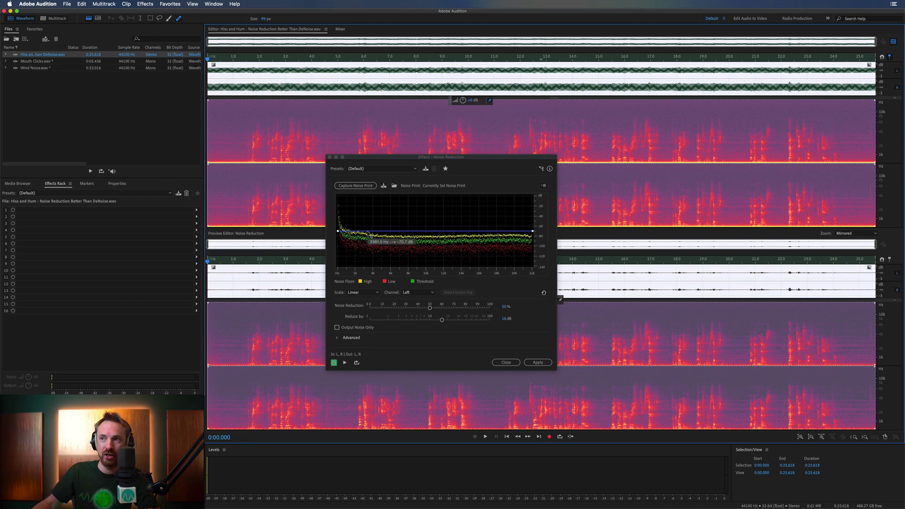
{"action": "left_click_drag", "start_coordinate": [432, 310], "coordinate": [472, 308]}
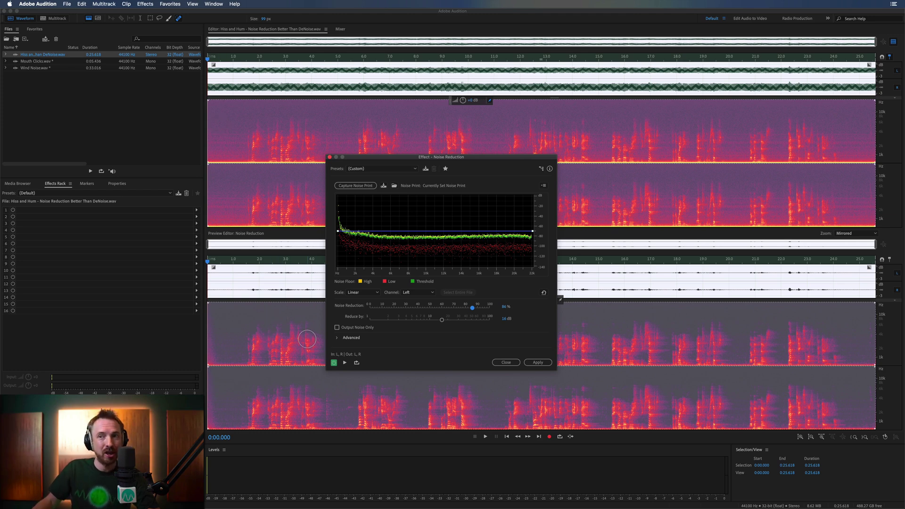
{"action": "key", "text": "space"}
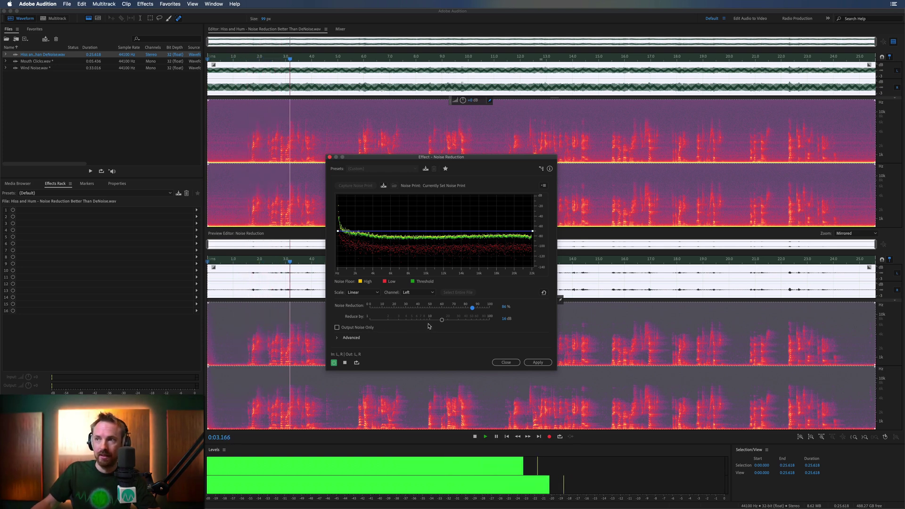
{"action": "key", "text": "space"}
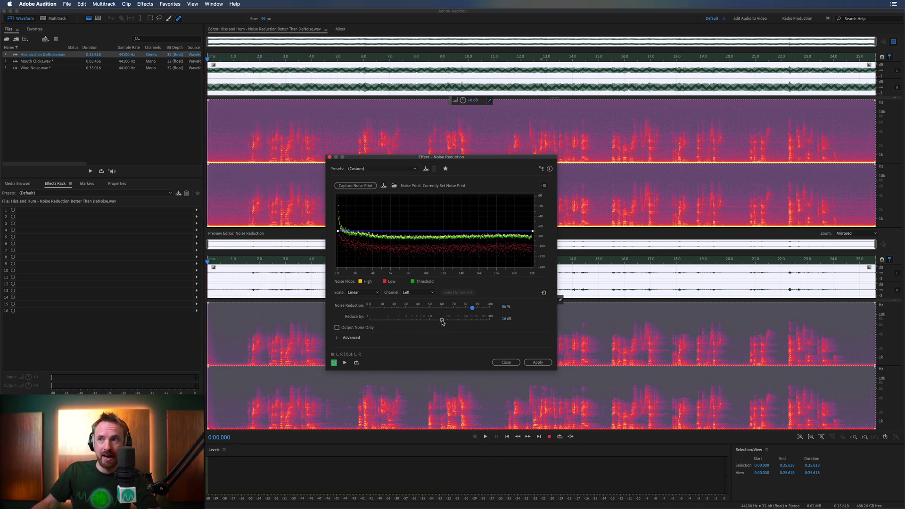
{"action": "left_click_drag", "start_coordinate": [443, 321], "coordinate": [454, 321]}
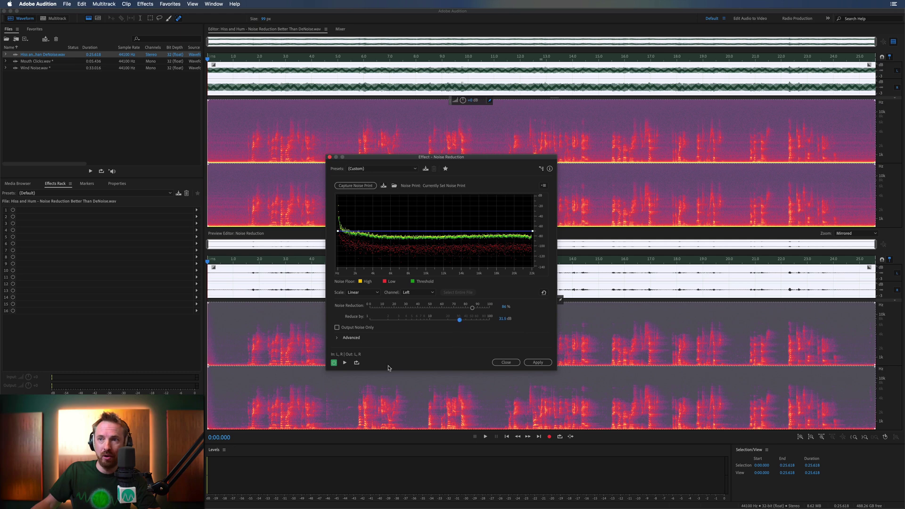
{"action": "key", "text": "space"}
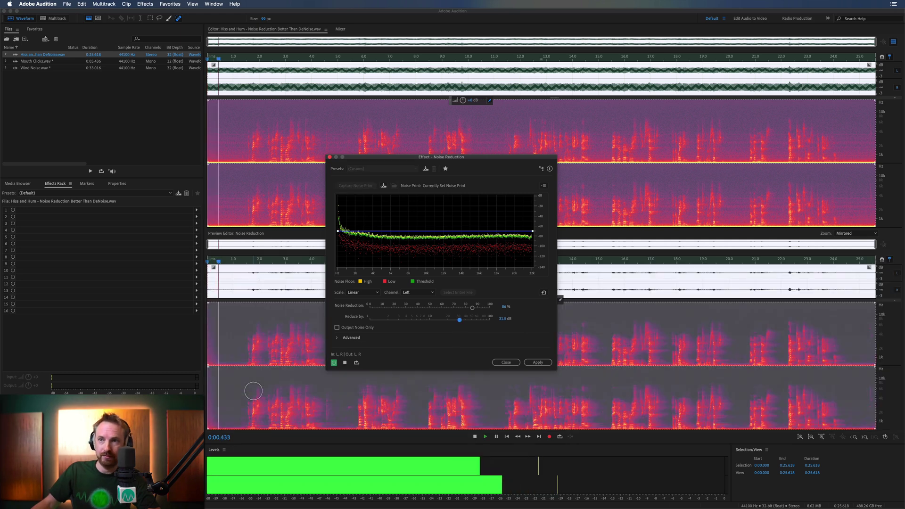
{"action": "key", "text": "space"}
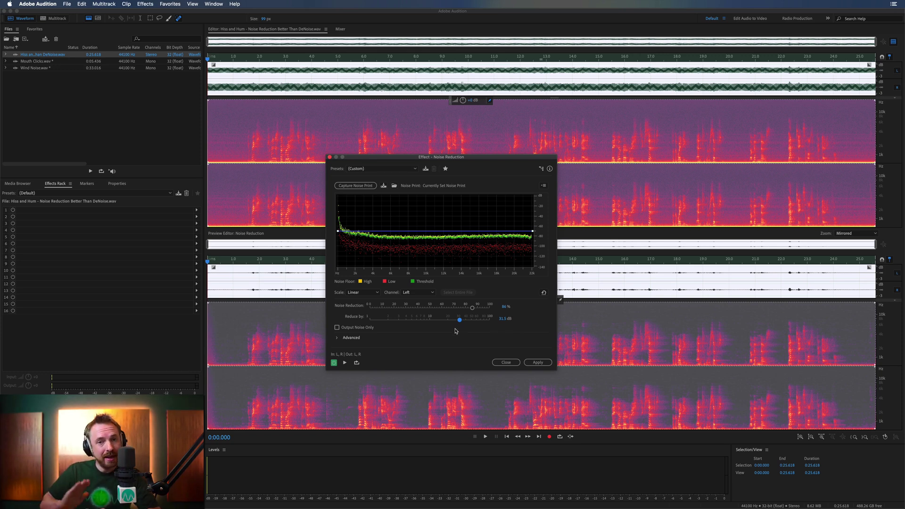
{"action": "left_click", "coordinate": [545, 364]}
Trim the opening half-second from the denoised Hiss and Hum file
{"action": "key", "text": "space"}
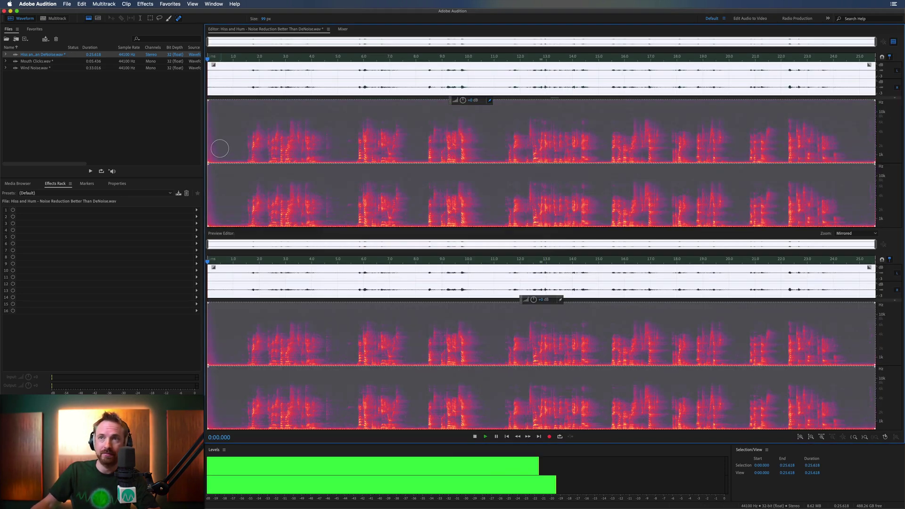
{"action": "key", "text": "space"}
{"action": "left_click", "coordinate": [216, 81]}
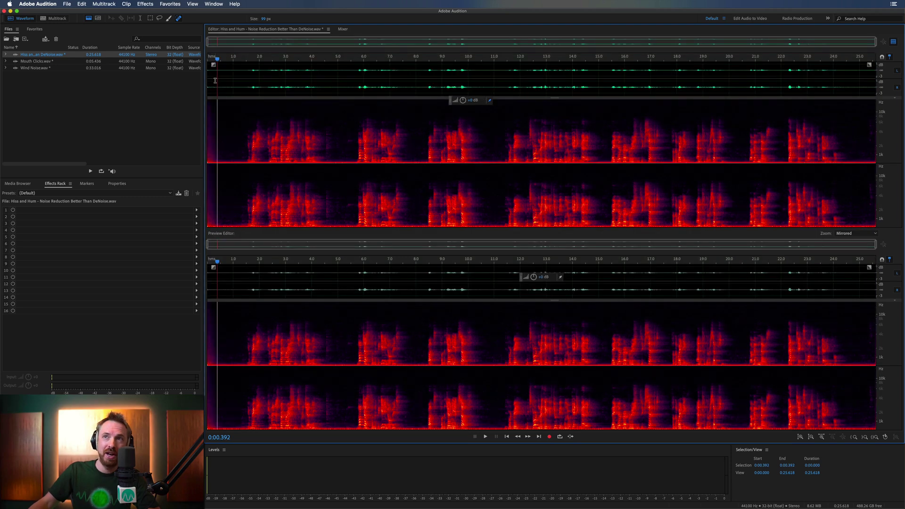
{"action": "left_click", "coordinate": [209, 58]}
{"action": "key", "text": "space"}
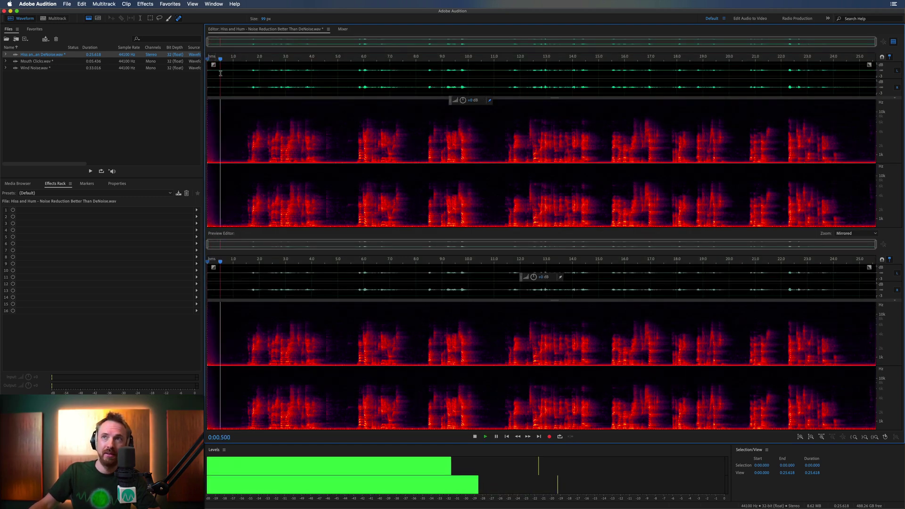
{"action": "key", "text": "space"}
{"action": "left_click_drag", "start_coordinate": [219, 78], "coordinate": [208, 79]}
{"action": "key", "text": "Delete"}
{"action": "key", "text": "space"}
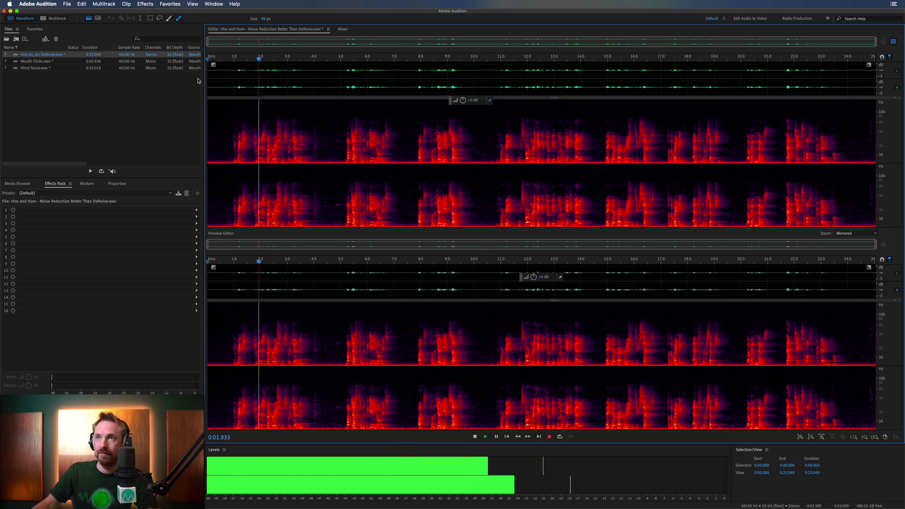
{"action": "key", "text": "space"}
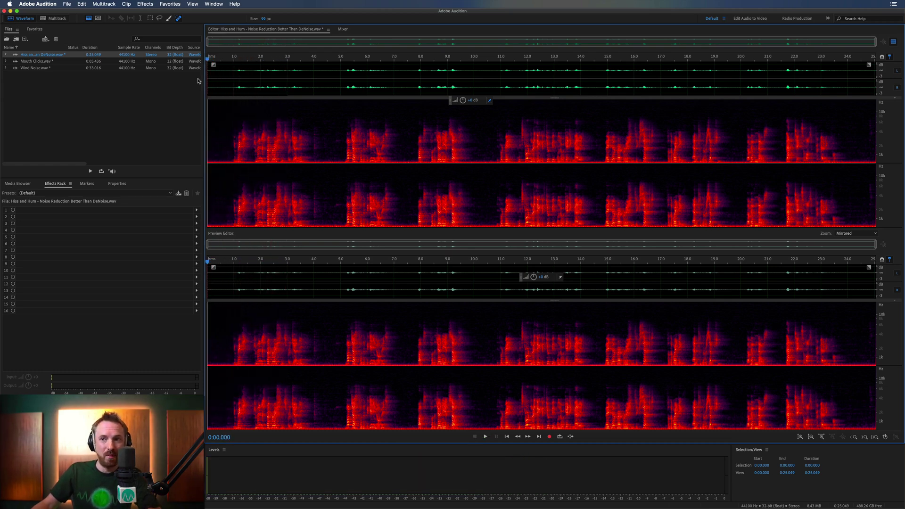
Normalize the whole file to -3 dB from Favorites and listen to the result
{"action": "left_click", "coordinate": [171, 5]}
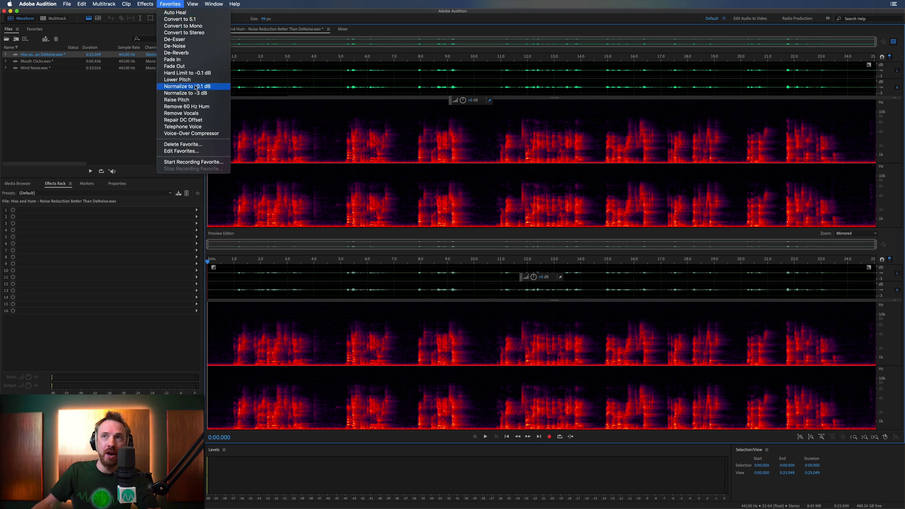
{"action": "key", "text": "super+a"}
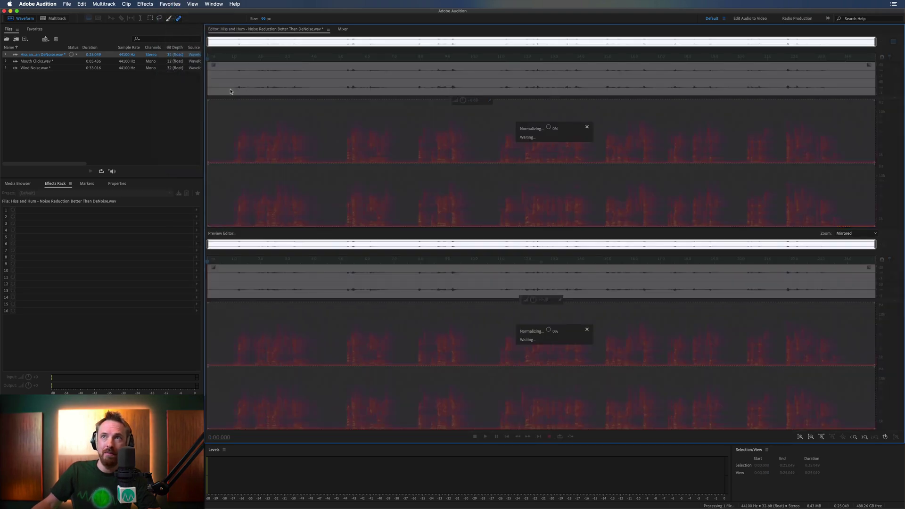
{"action": "key", "text": "space"}
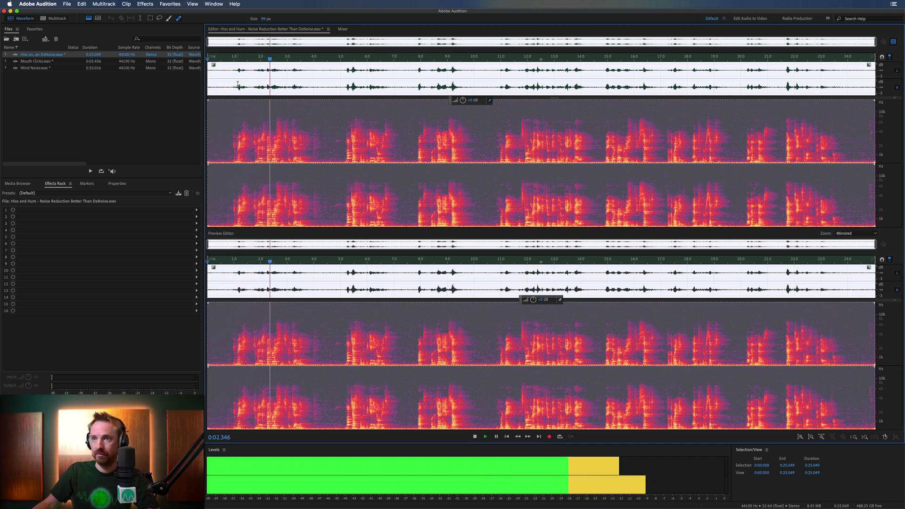
{"action": "key", "text": "space"}
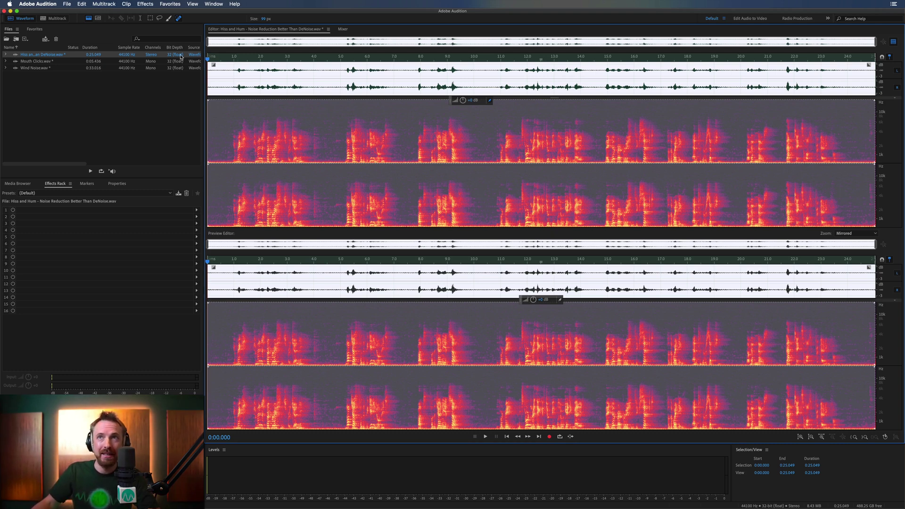
{"action": "left_click", "coordinate": [143, 5]}
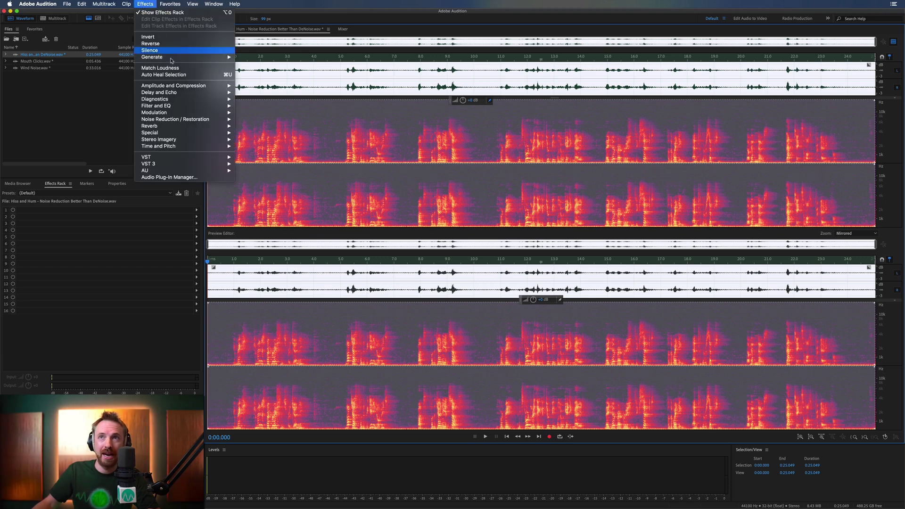
Open the Parametric Equalizer and set the high-pass cutoff to 214 Hz while previewing
{"action": "mouse_move", "coordinate": [181, 106]}
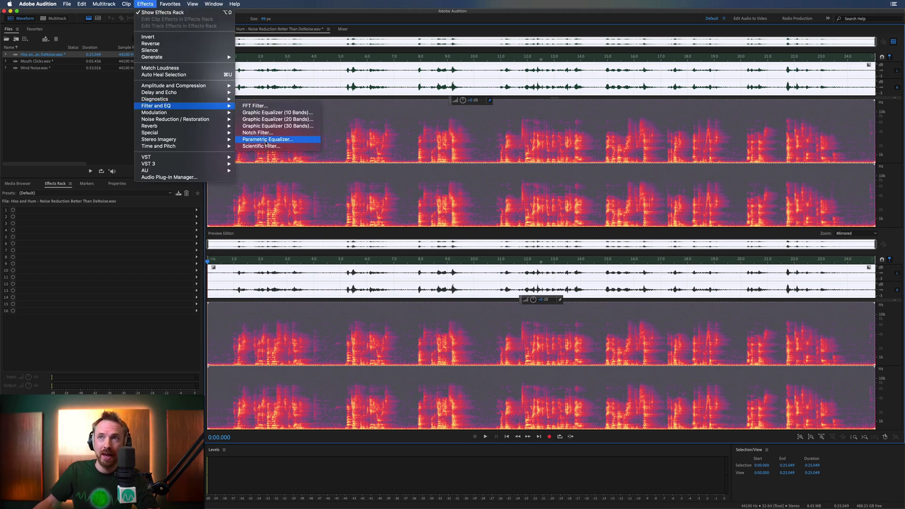
{"action": "key", "text": "Return"}
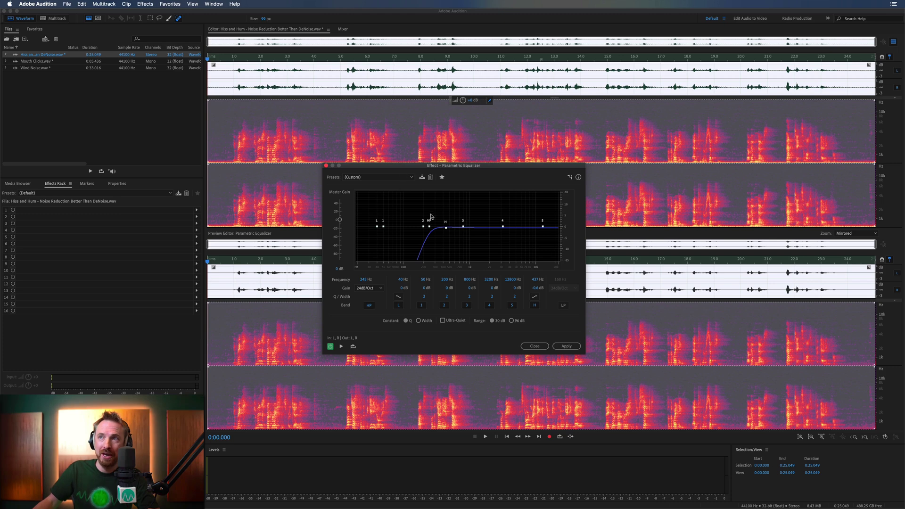
{"action": "left_click_drag", "start_coordinate": [430, 229], "coordinate": [402, 227]}
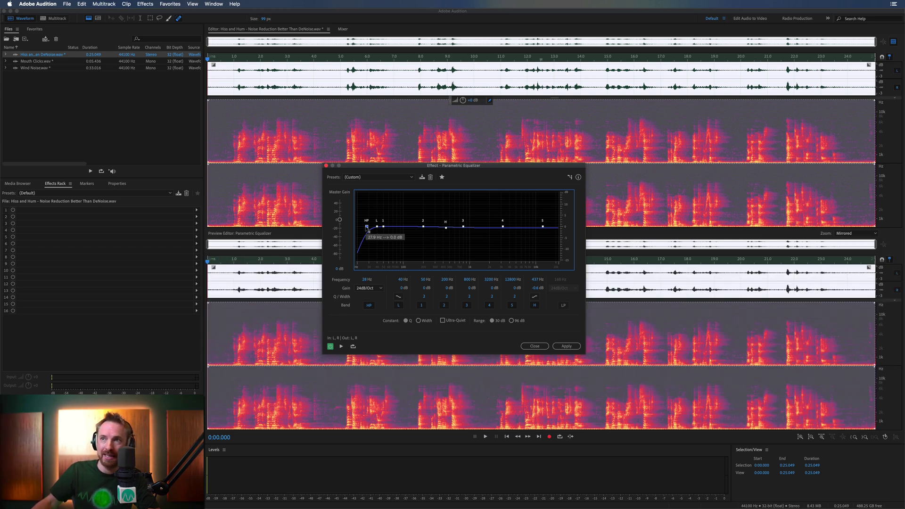
{"action": "left_click_drag", "start_coordinate": [368, 228], "coordinate": [421, 230]}
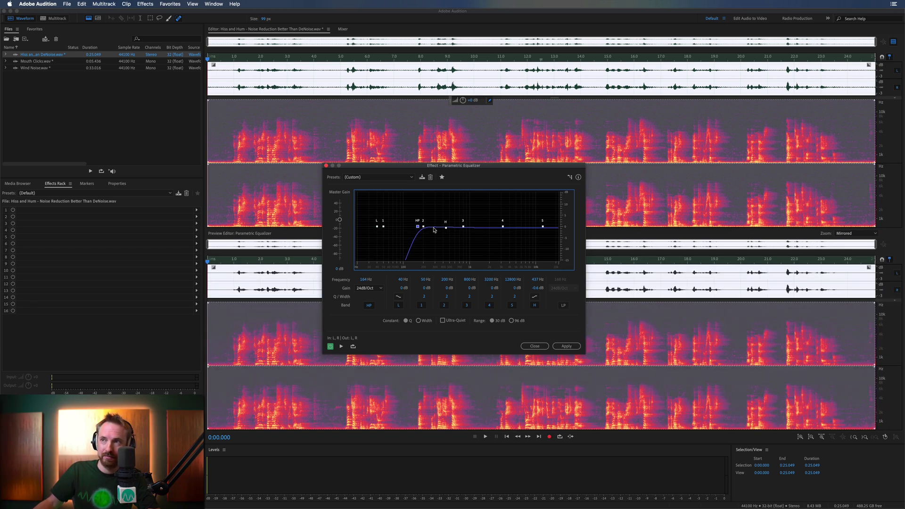
{"action": "key", "text": "space"}
{"action": "left_click_drag", "start_coordinate": [418, 226], "coordinate": [427, 232]}
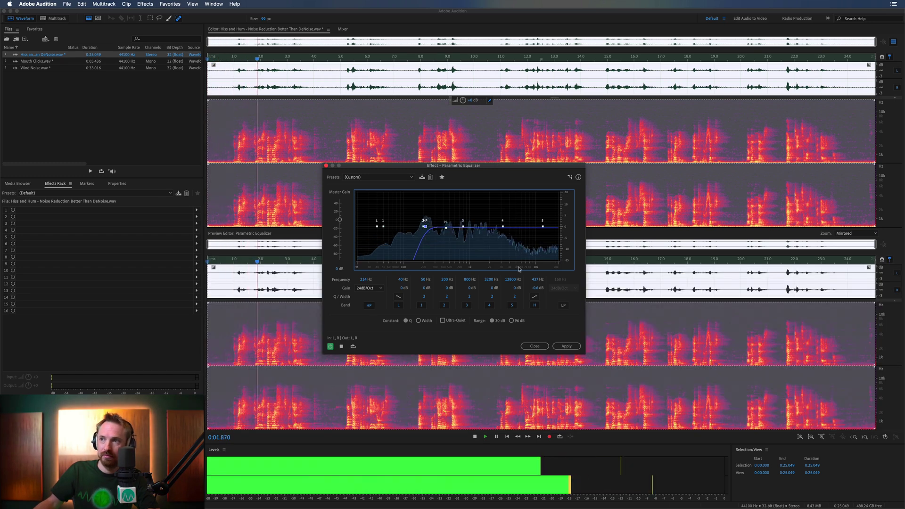
{"action": "key", "text": "space"}
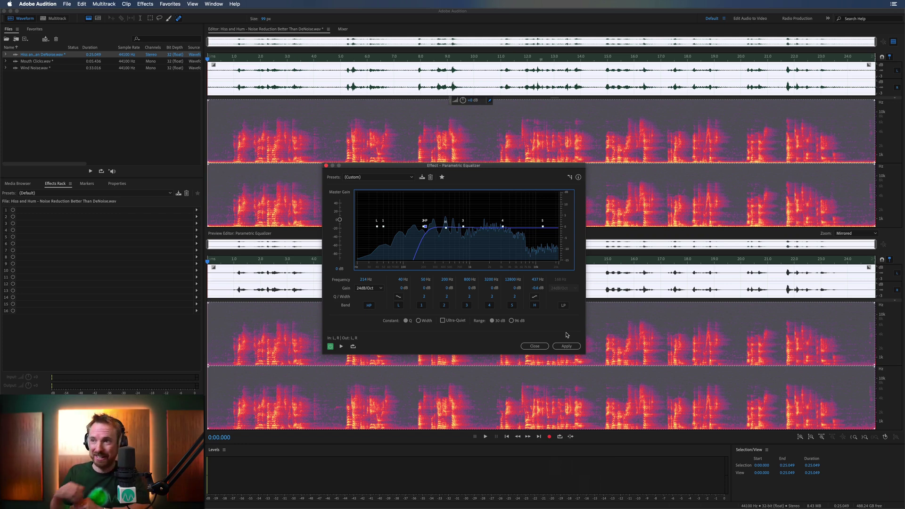
Apply the 214 Hz high-pass EQ, heal a small spectrogram spot, and return near the start
{"action": "left_click", "coordinate": [566, 347]}
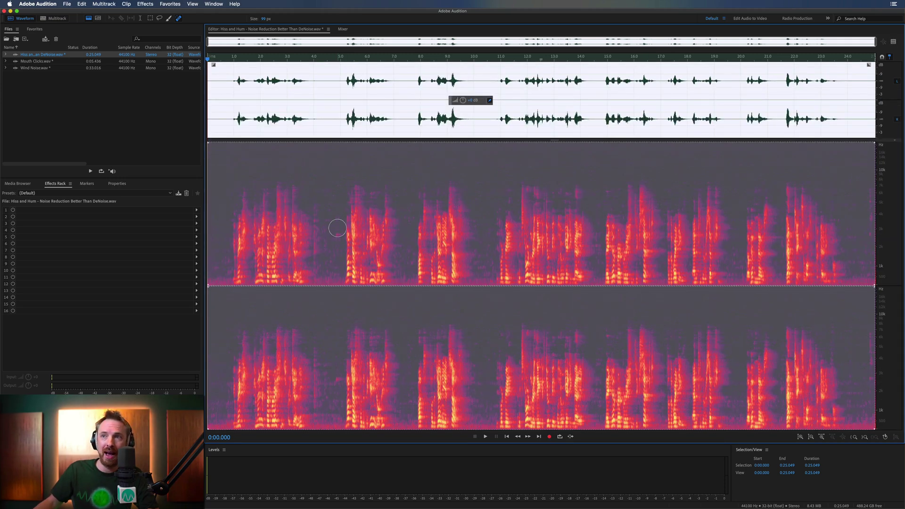
{"action": "left_click", "coordinate": [338, 228]}
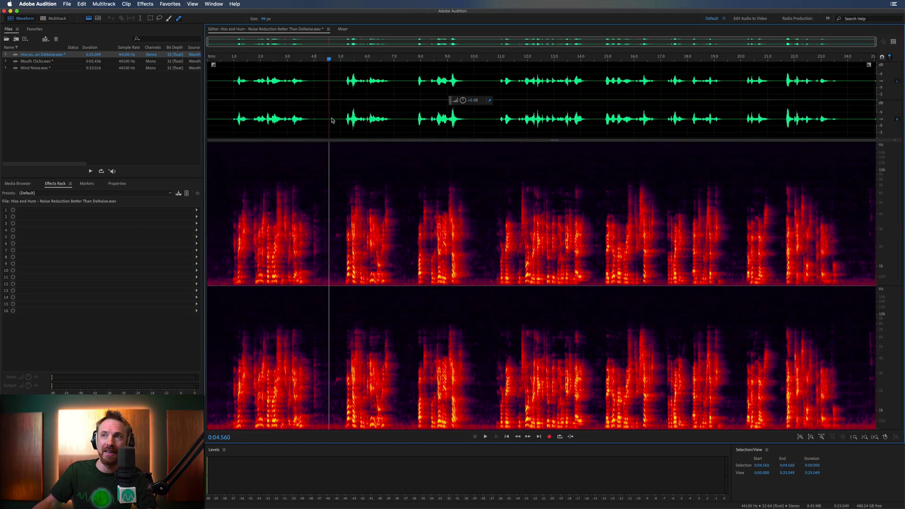
{"action": "left_click", "coordinate": [316, 128]}
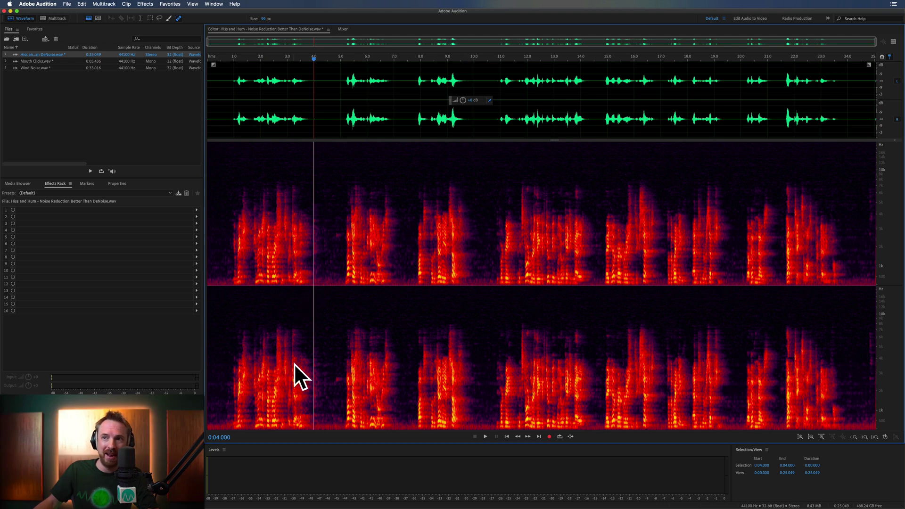
{"action": "left_click", "coordinate": [226, 115]}
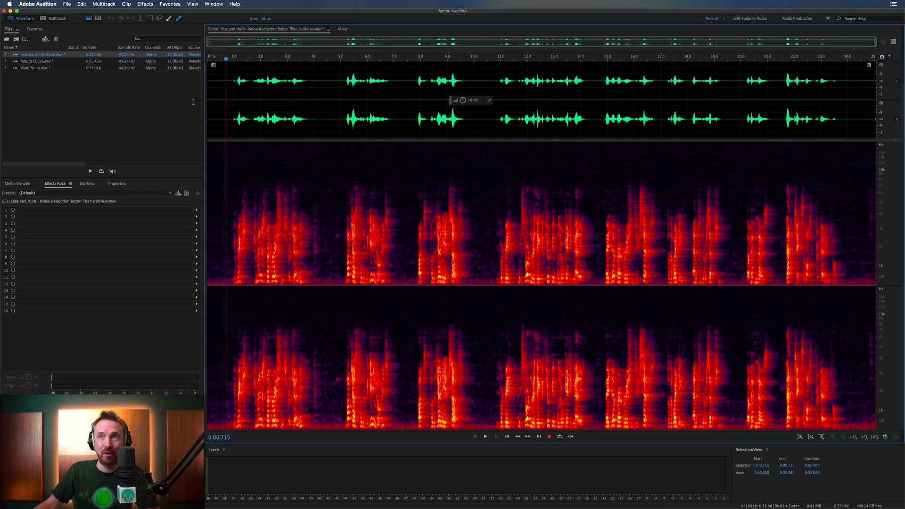
{"action": "left_click", "coordinate": [145, 3]}
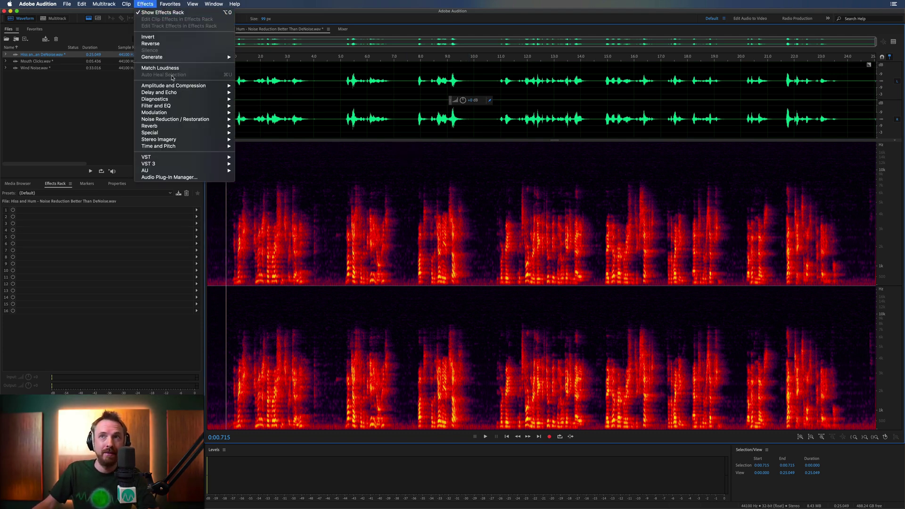
Open Dynamics from the (Default) preset, enable AutoGate at a -38 dB threshold, and preview
{"action": "mouse_move", "coordinate": [179, 86]}
{"action": "left_click", "coordinate": [257, 106]}
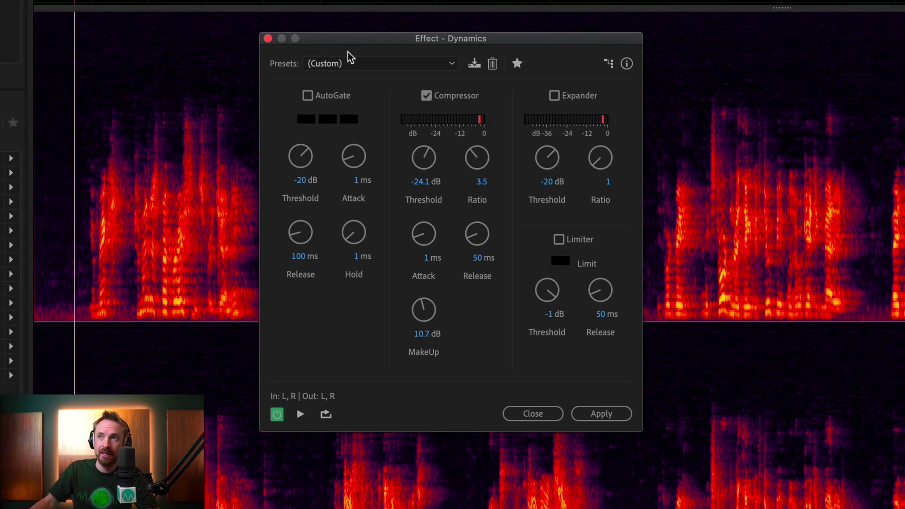
{"action": "left_click", "coordinate": [541, 160]}
{"action": "left_click", "coordinate": [355, 73]}
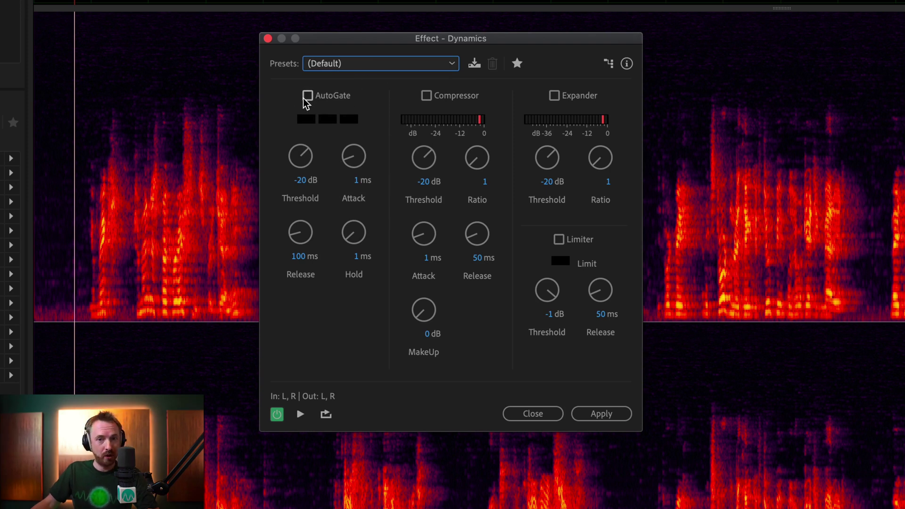
{"action": "left_click", "coordinate": [308, 96]}
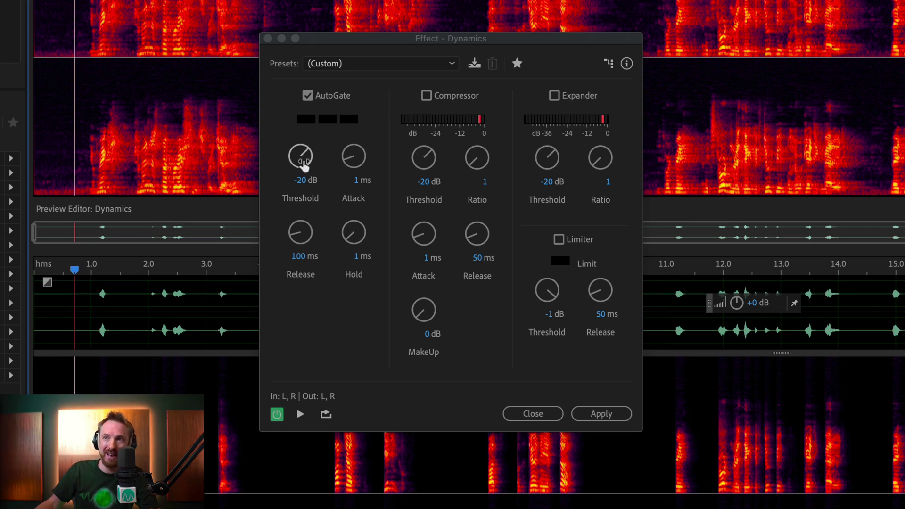
{"action": "left_click_drag", "start_coordinate": [304, 165], "coordinate": [306, 189]}
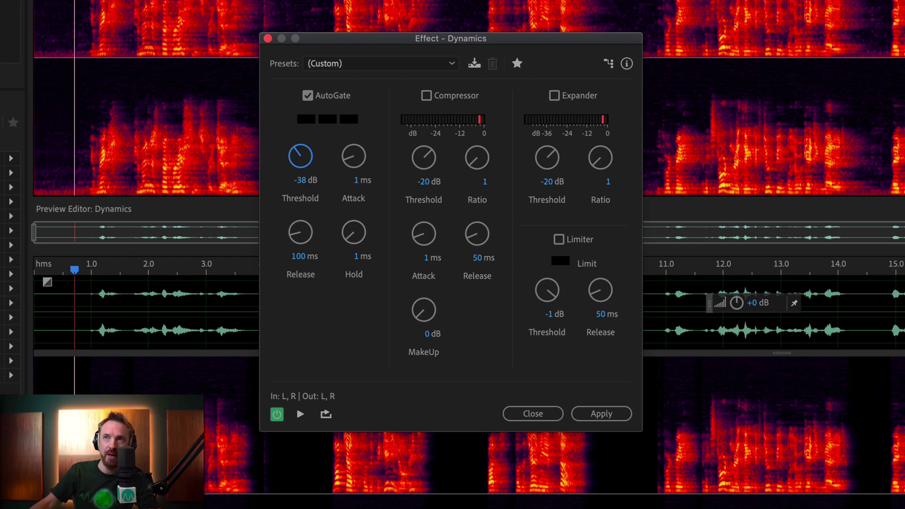
{"action": "left_click", "coordinate": [60, 94]}
{"action": "key", "text": "space"}
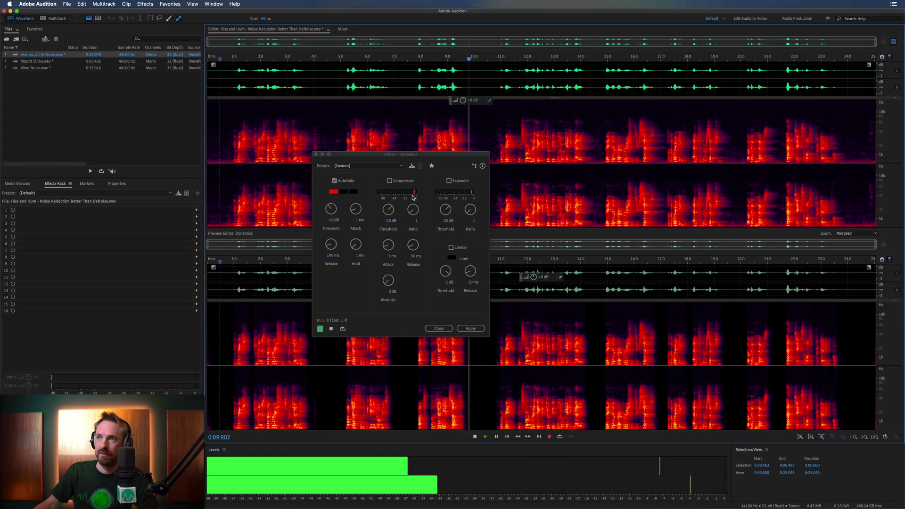
{"action": "key", "text": "space"}
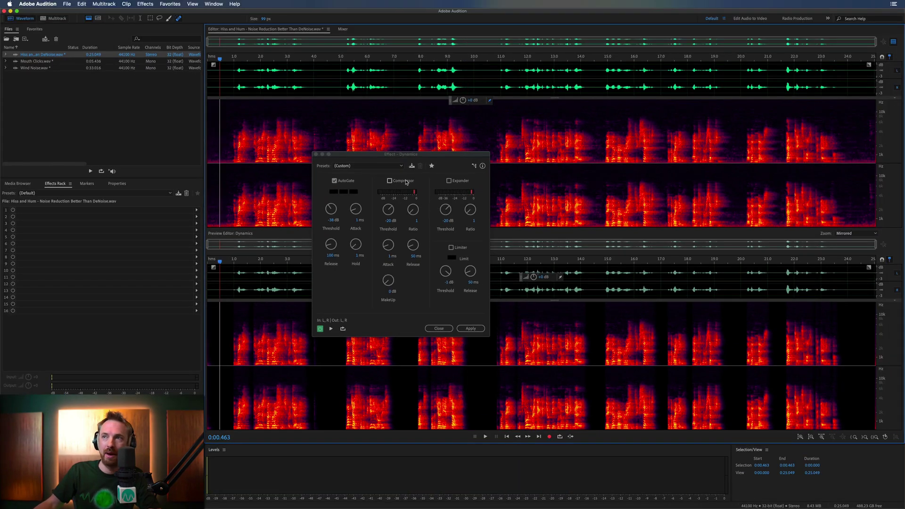
Enable the compressor with ratio 2.1, threshold -27.7 dB and 14.4 dB make-up gain
{"action": "left_click", "coordinate": [389, 181]}
{"action": "left_click_drag", "start_coordinate": [416, 213], "coordinate": [391, 223]}
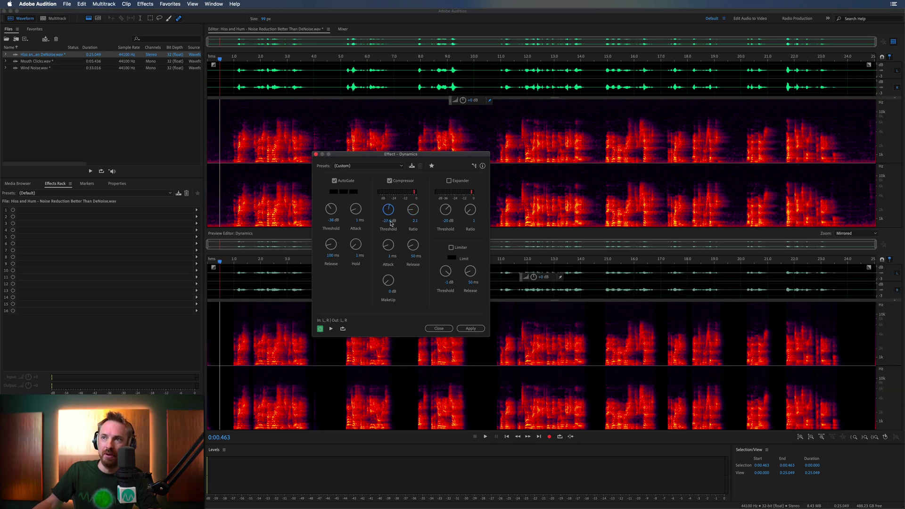
{"action": "left_click_drag", "start_coordinate": [390, 275], "coordinate": [389, 250]}
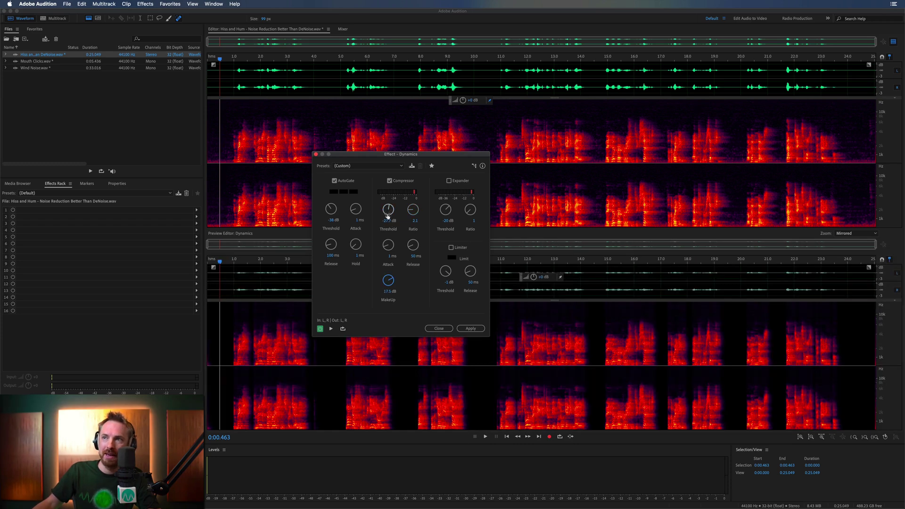
{"action": "key", "text": "space"}
{"action": "left_click_drag", "start_coordinate": [394, 281], "coordinate": [390, 290]}
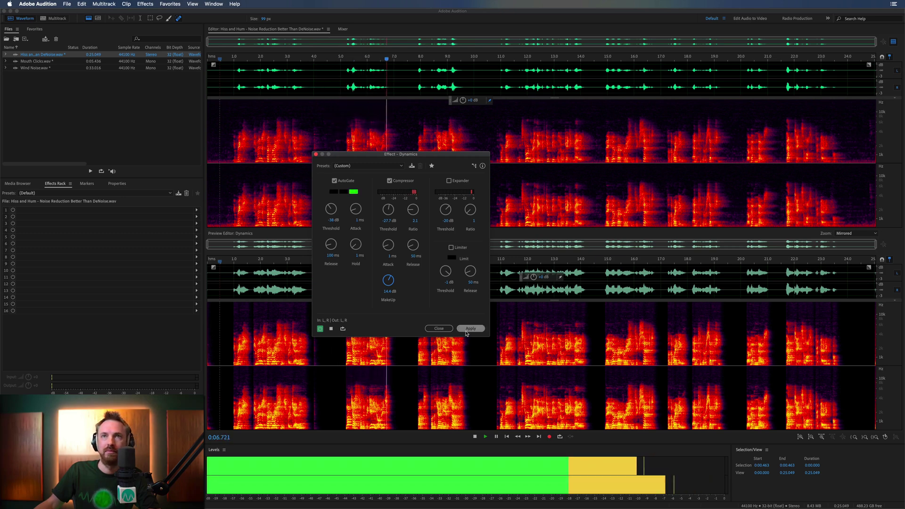
{"action": "key", "text": "space"}
Close Dynamics, restore the original noisy 25.618-second Hiss and Hum audio, and play it for comparison
{"action": "left_click", "coordinate": [439, 328]}
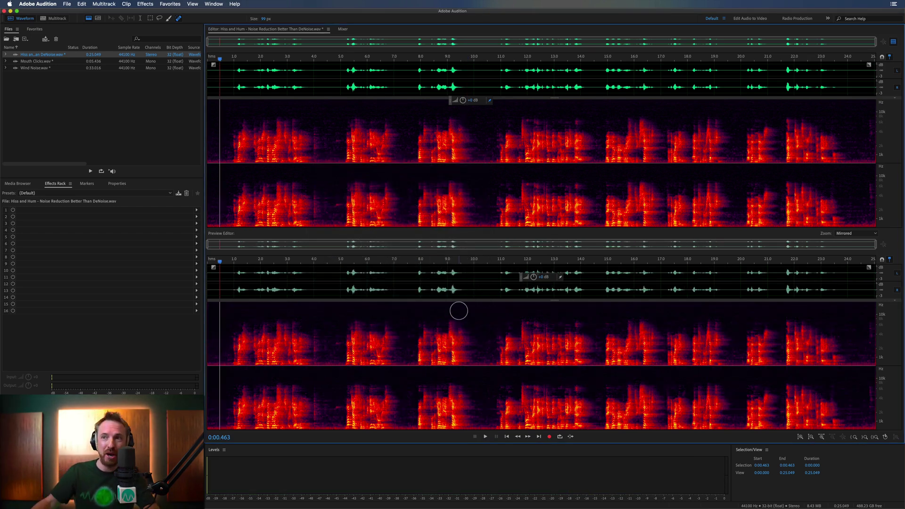
{"action": "key", "text": "super+a"}
{"action": "key", "text": "super+z"}
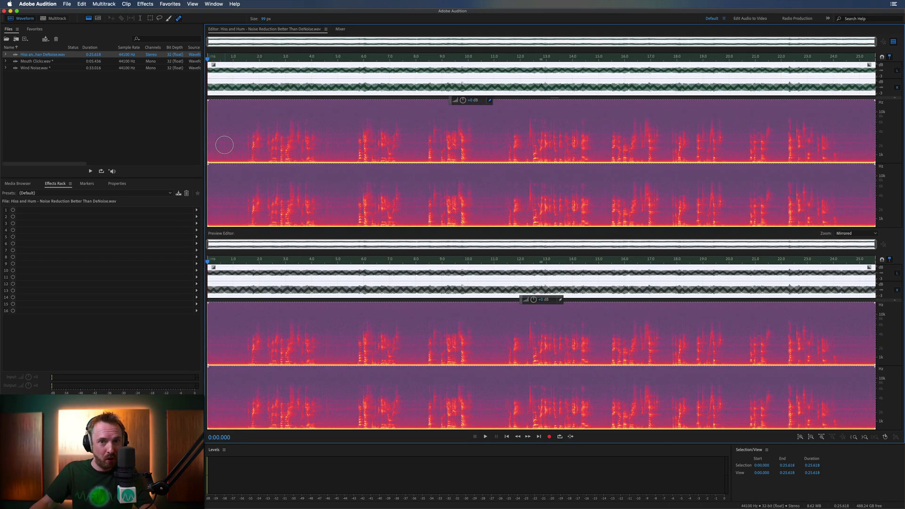
{"action": "key", "text": "space"}
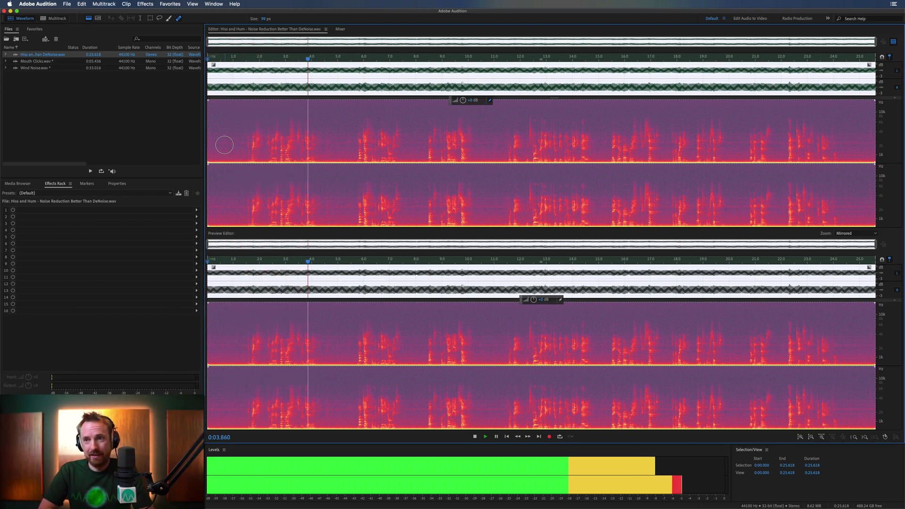
{"action": "key", "text": "space"}
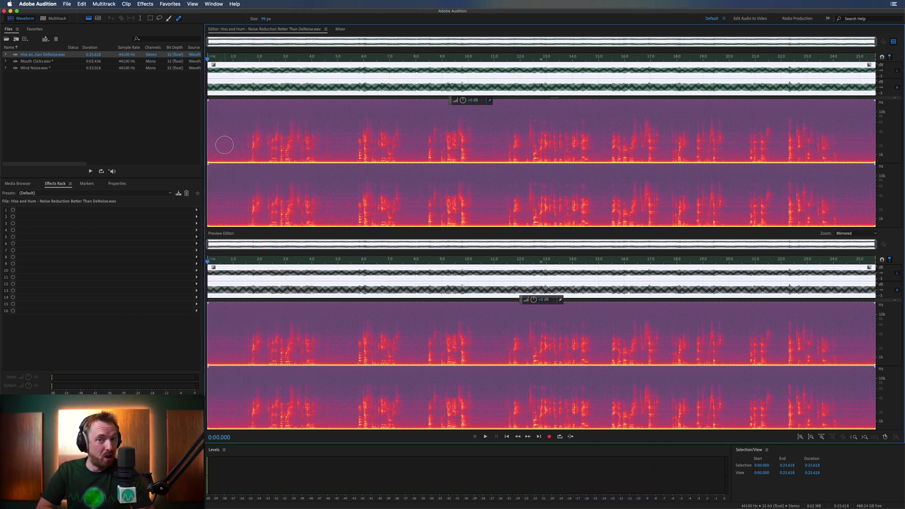